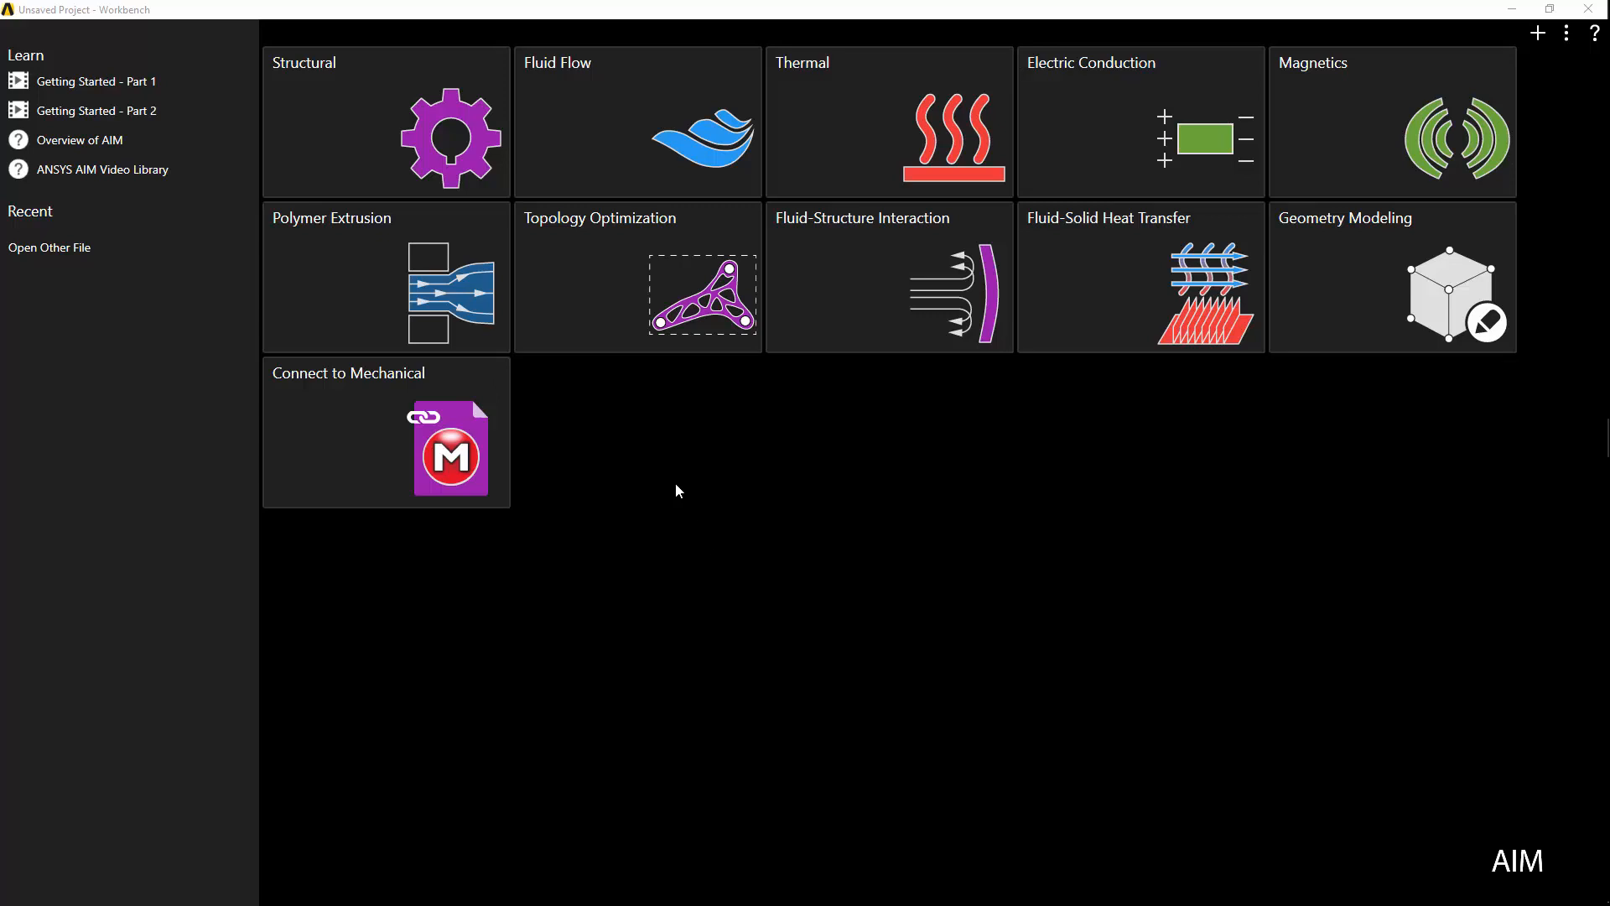
# Create a Topology Optimization study from the imported SolidForBridge geometry file, with Maximize strength as the design goal.
pyautogui.moveTo(569, 327)
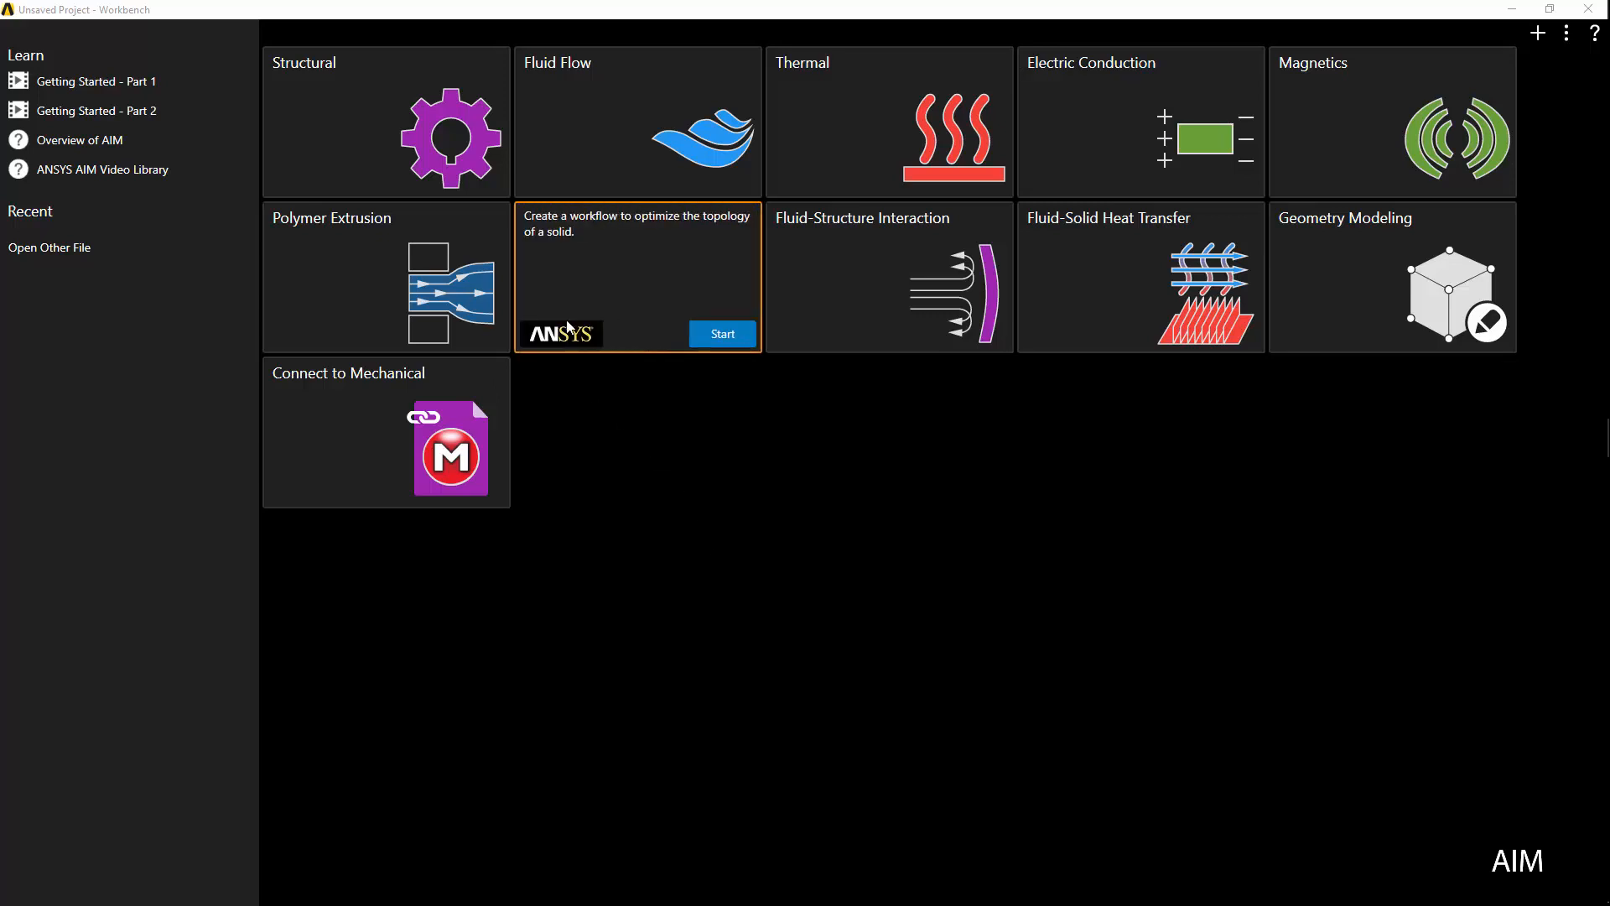
pyautogui.click(713, 333)
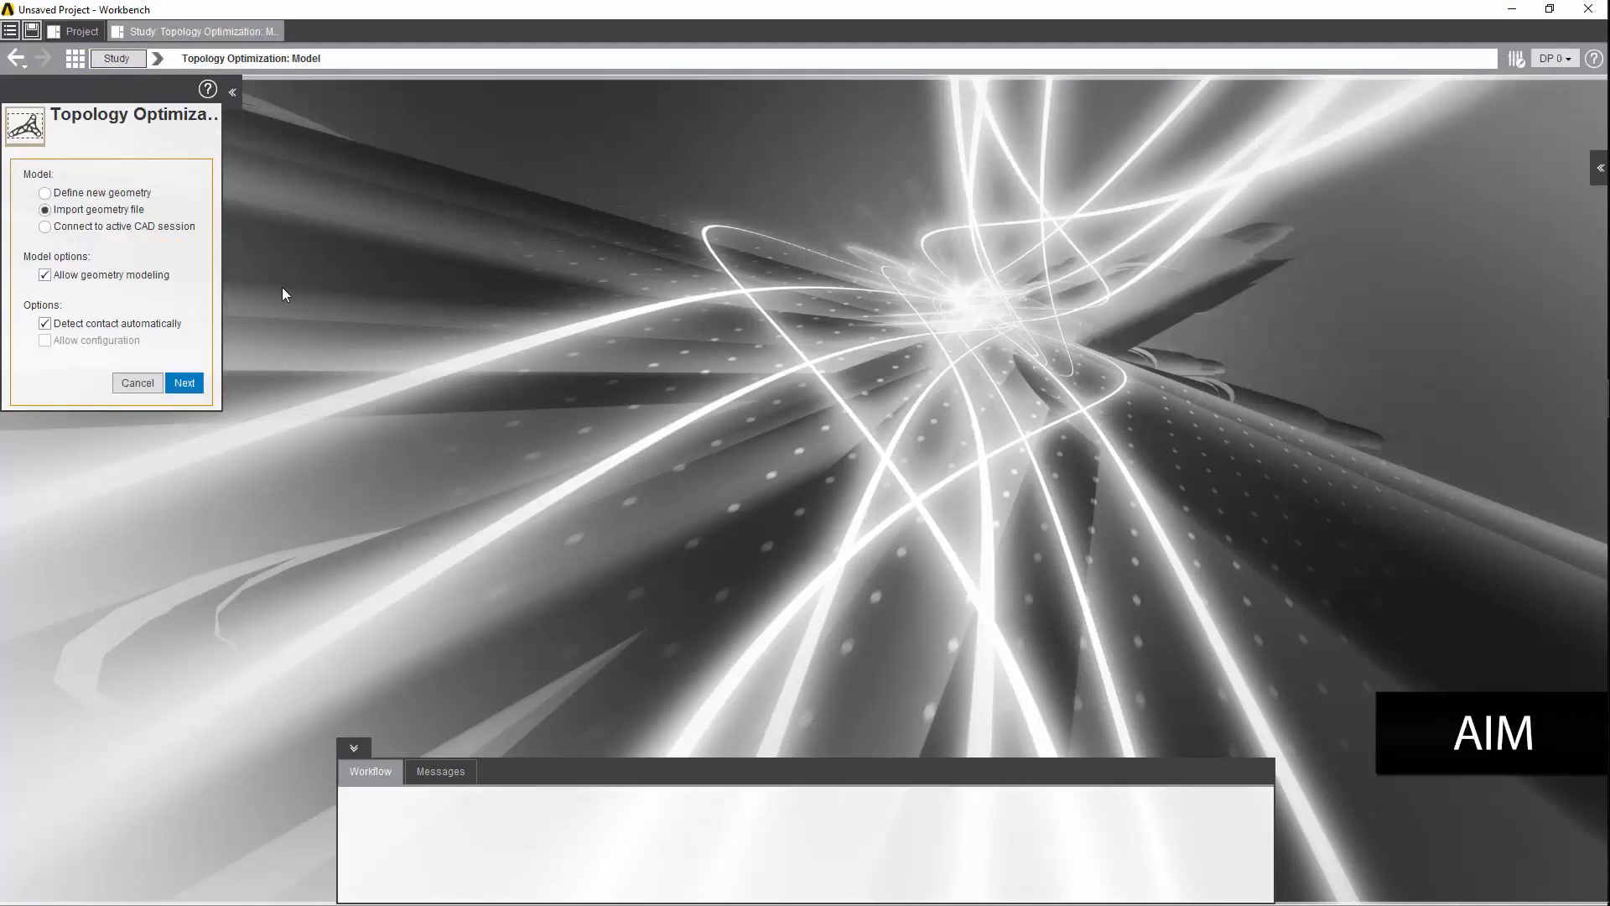
pyautogui.click(184, 382)
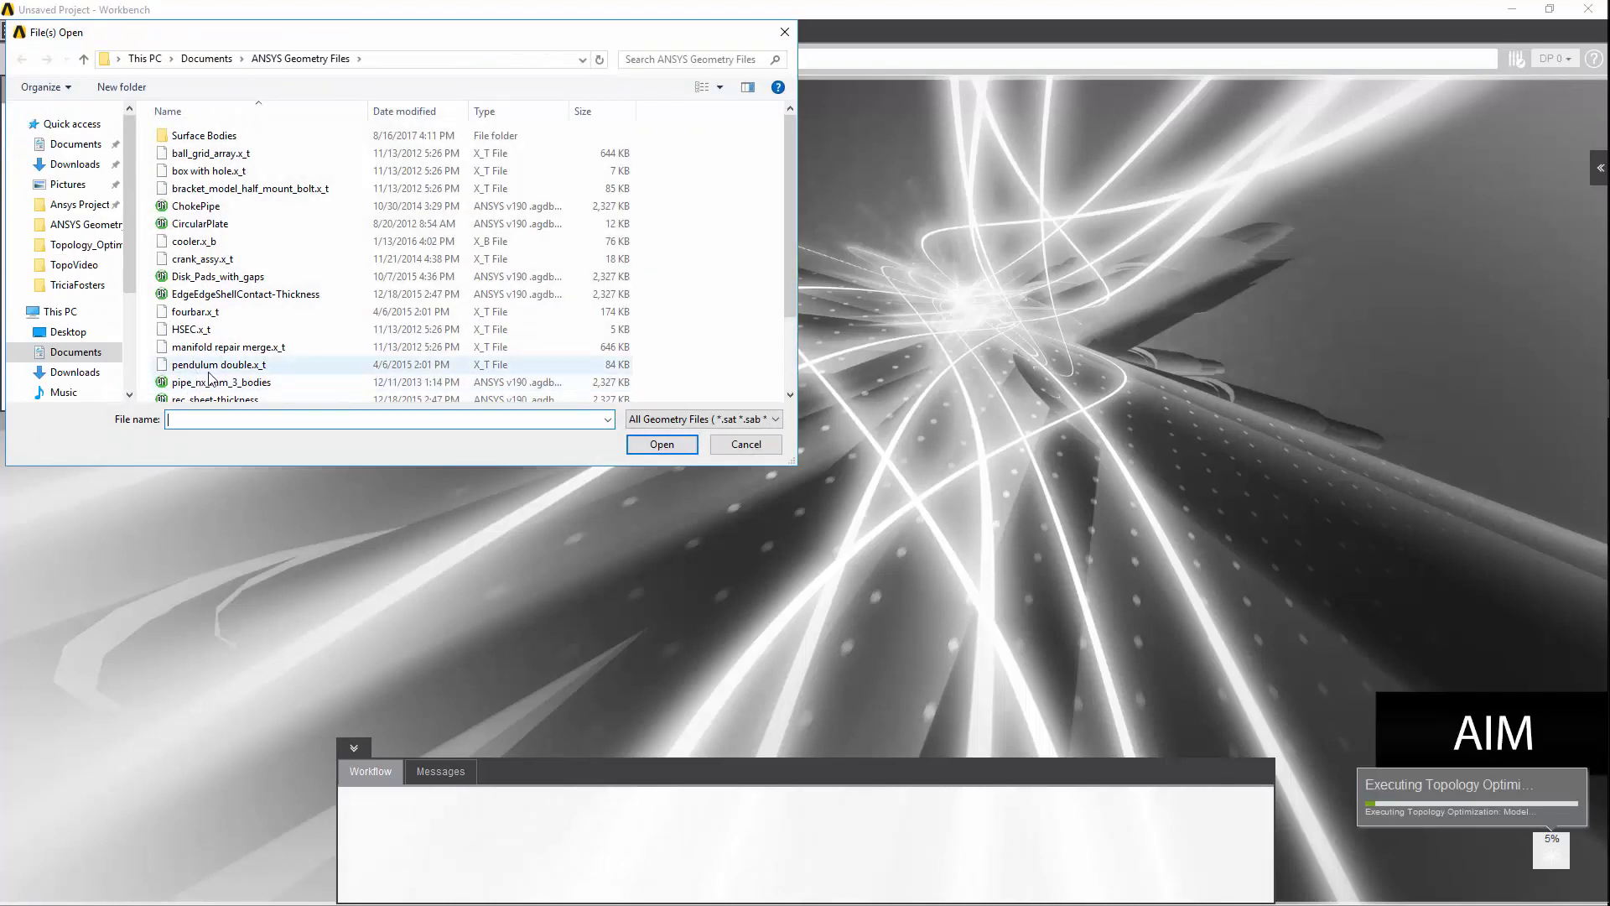
pyautogui.scroll(-2, 220, 374)
pyautogui.click(224, 358)
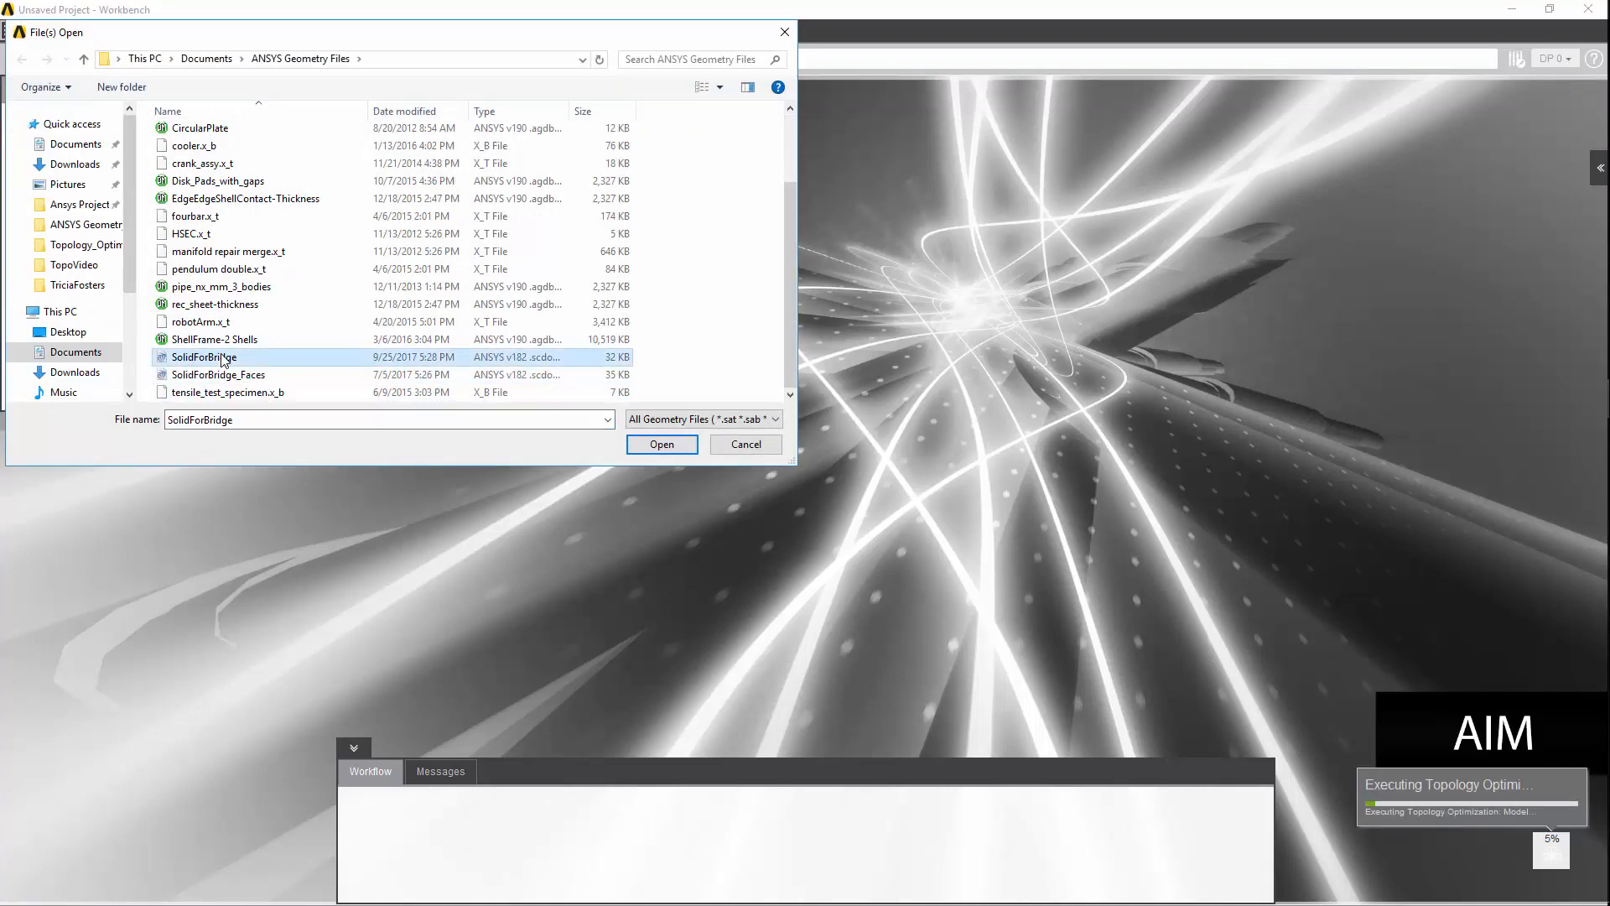
pyautogui.click(653, 444)
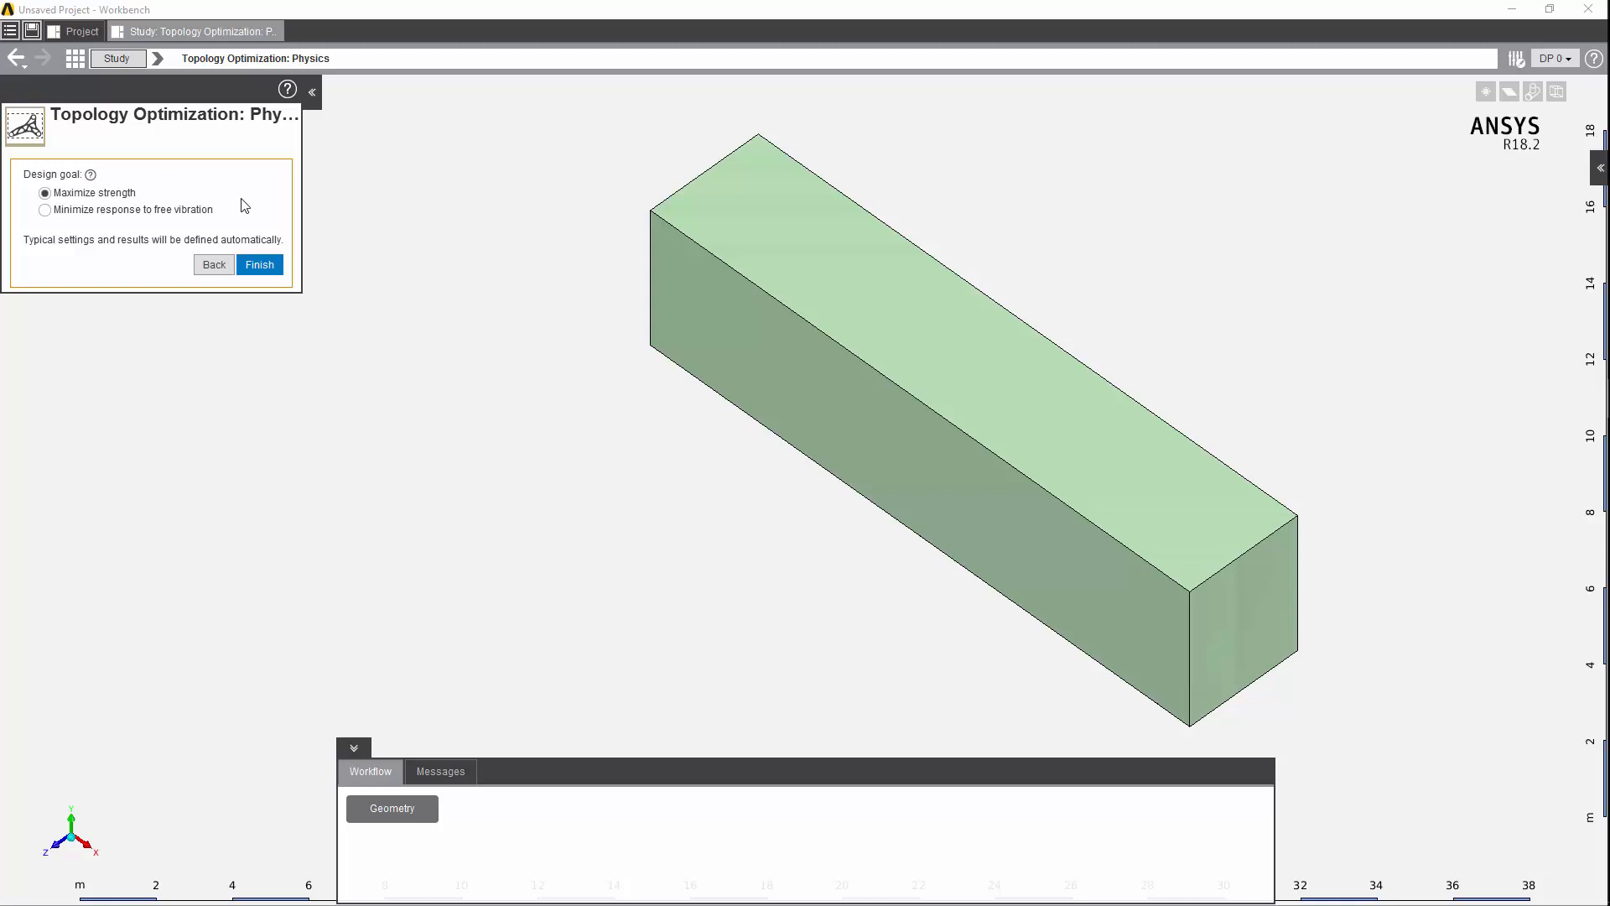
pyautogui.click(257, 265)
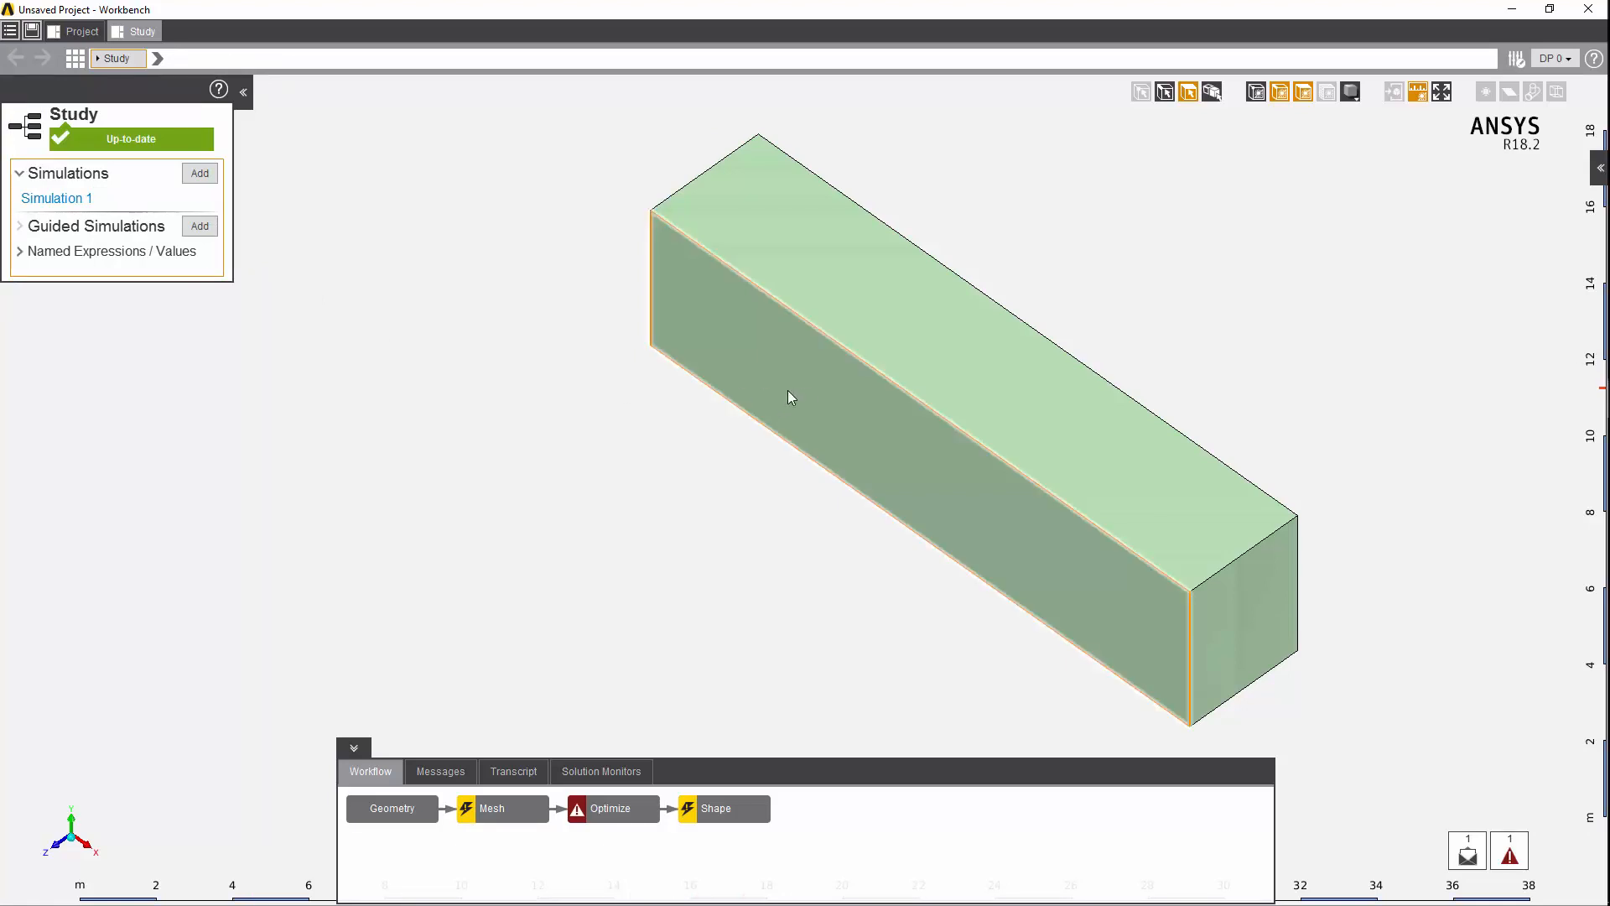
# Set the mesh resolution to the highest level and generate the mesh for the block.
pyautogui.moveTo(815, 405); pyautogui.dragTo(893, 78, button='middle')
pyautogui.scroll(2, 563, 484)
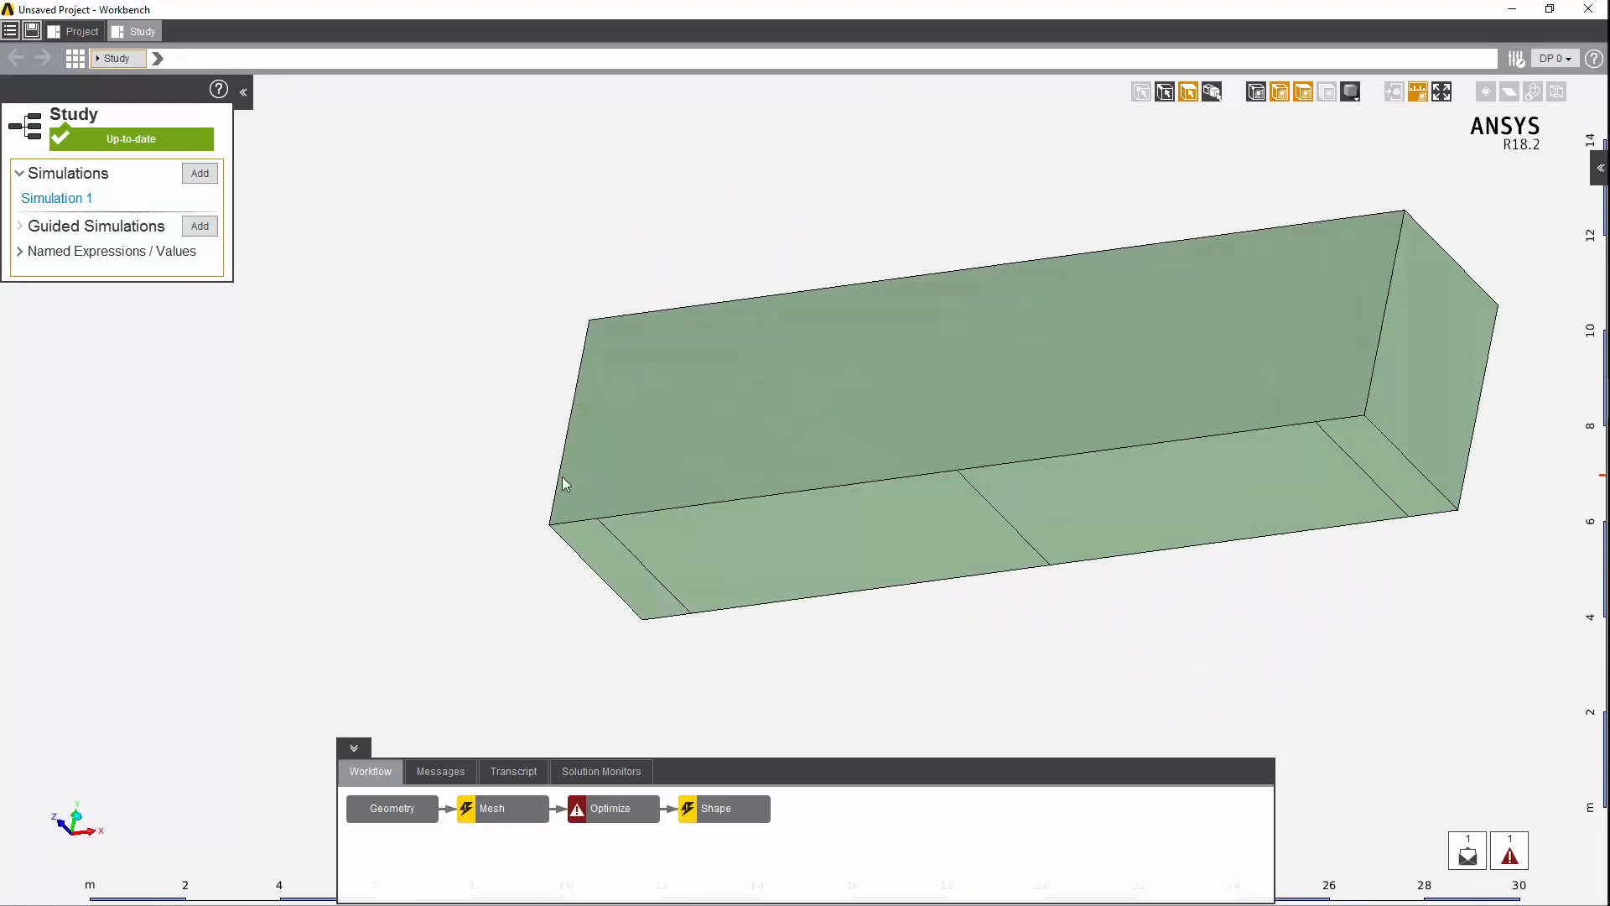
pyautogui.click(490, 807)
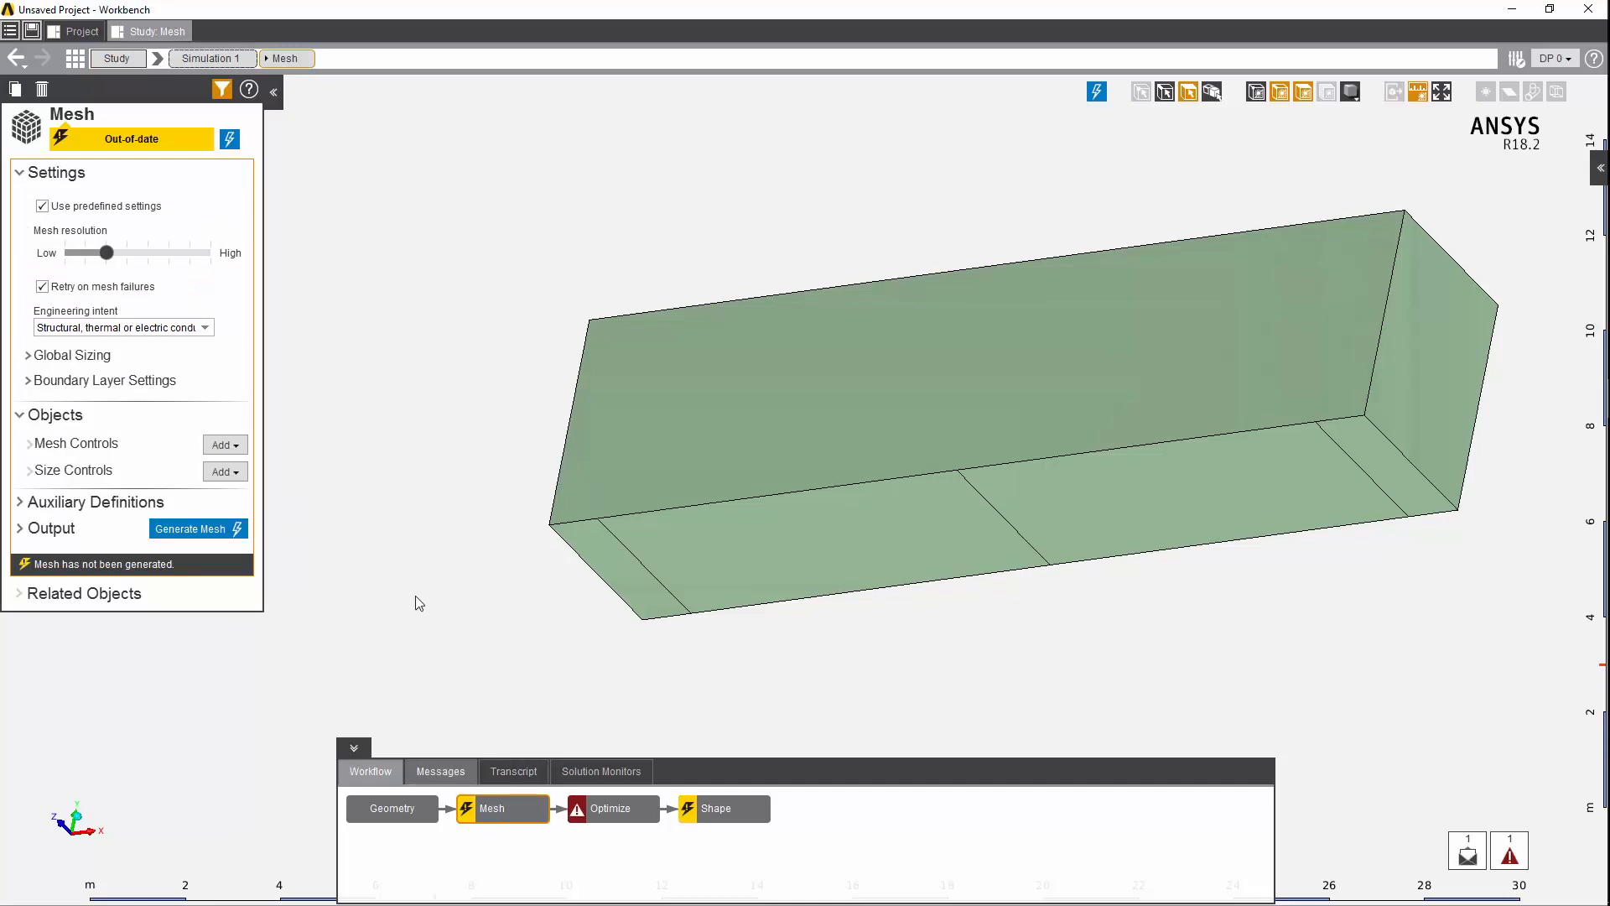
pyautogui.click(210, 253)
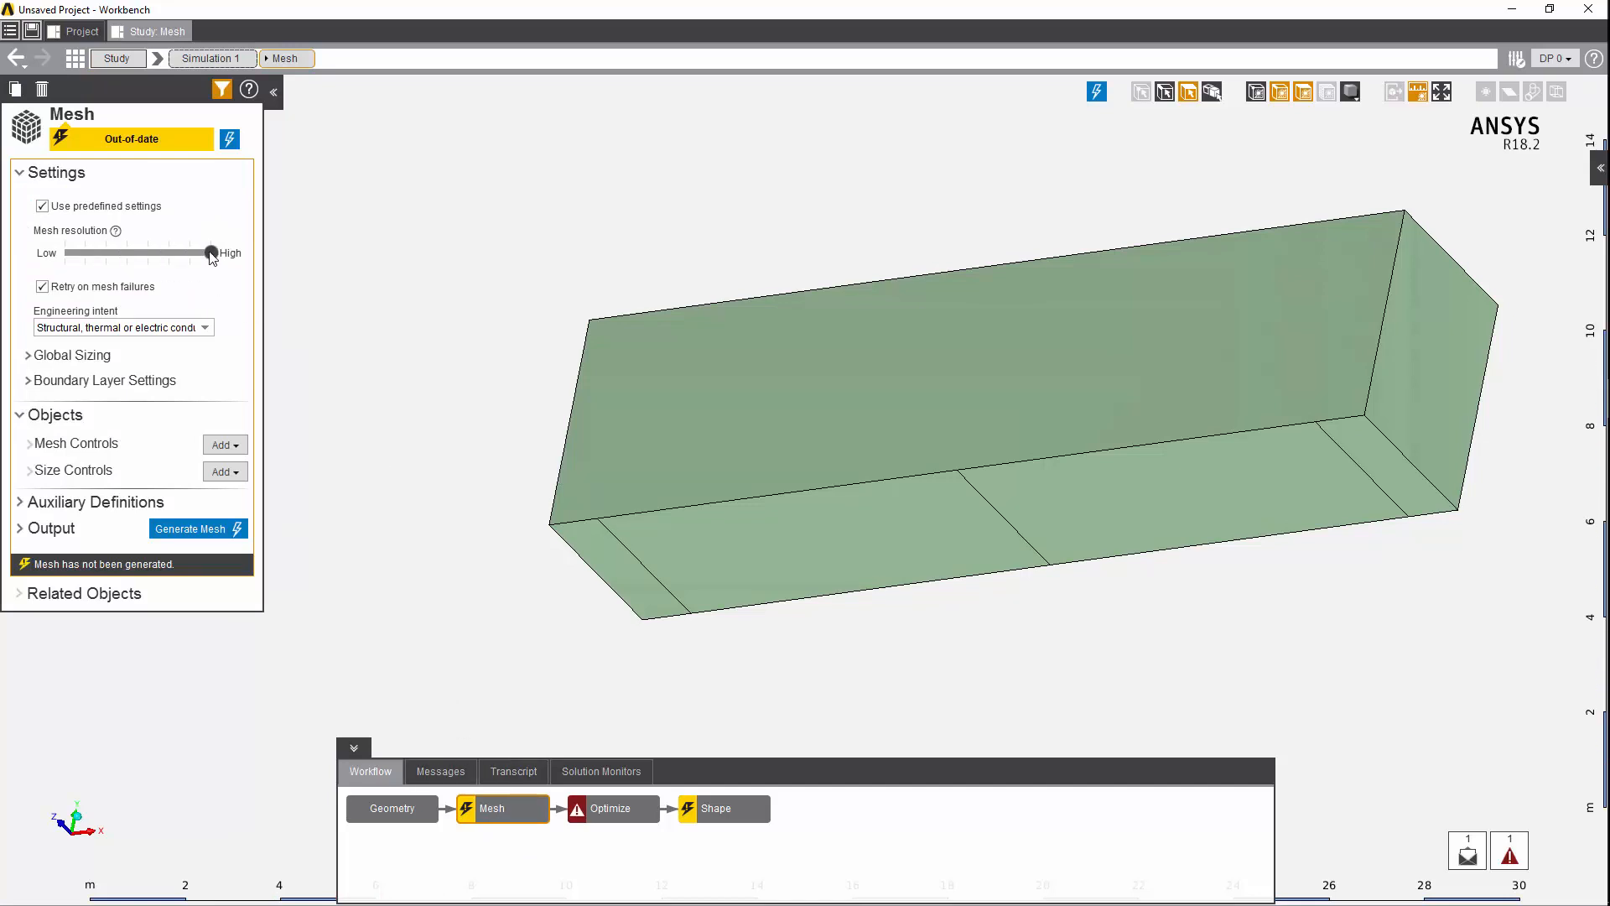
pyautogui.click(186, 530)
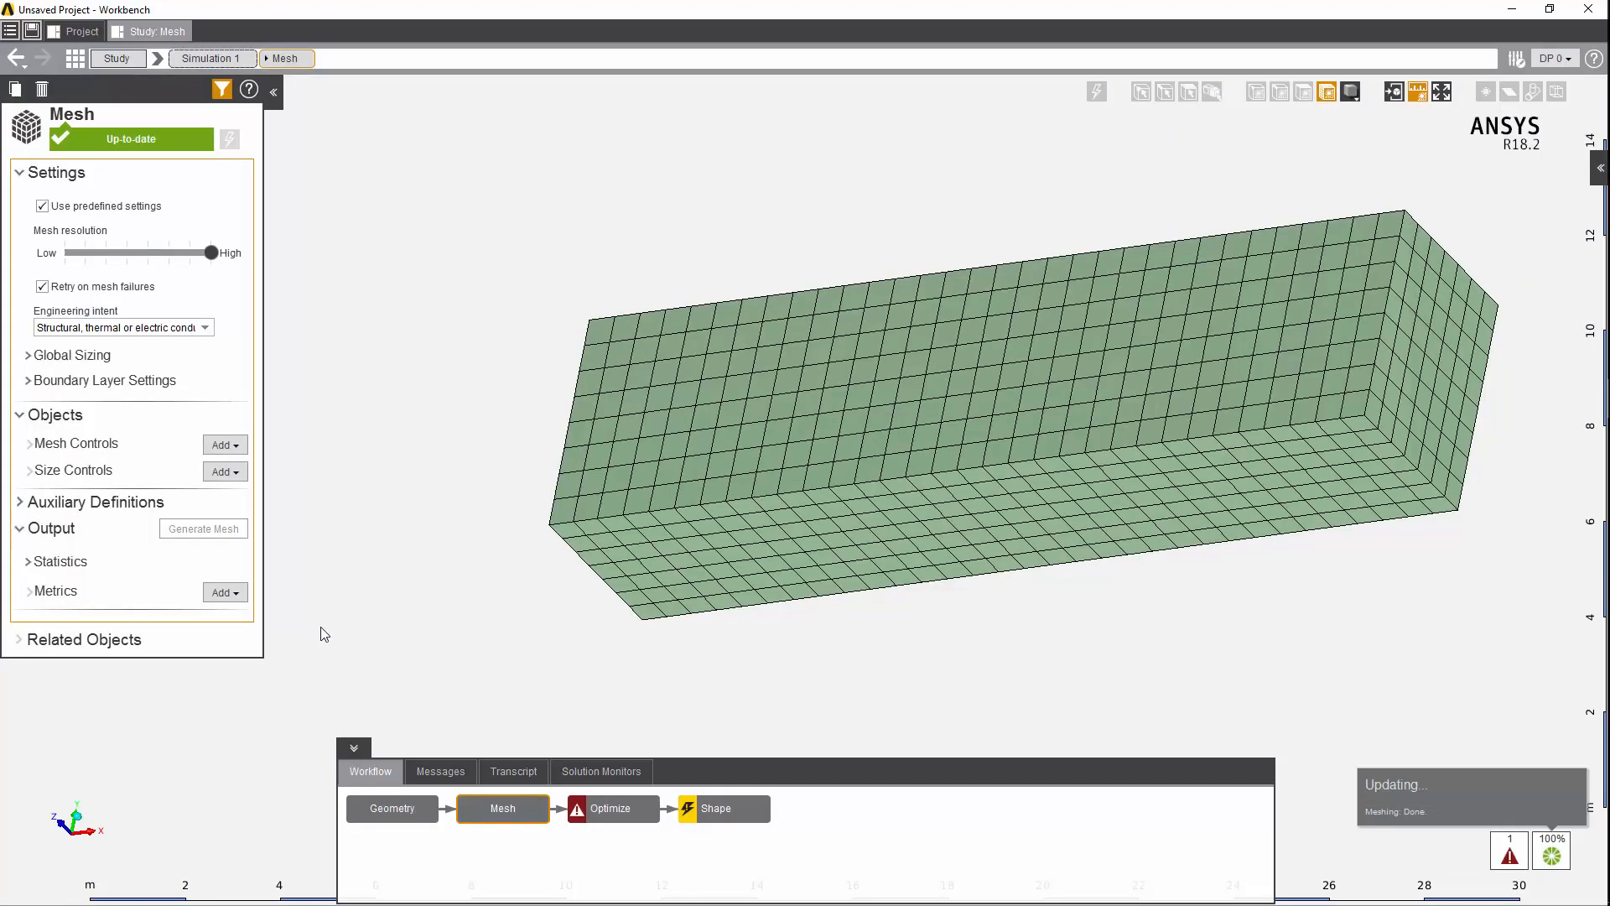
# Set the maximum material removal in the optimization options to 90%.
pyautogui.click(611, 810)
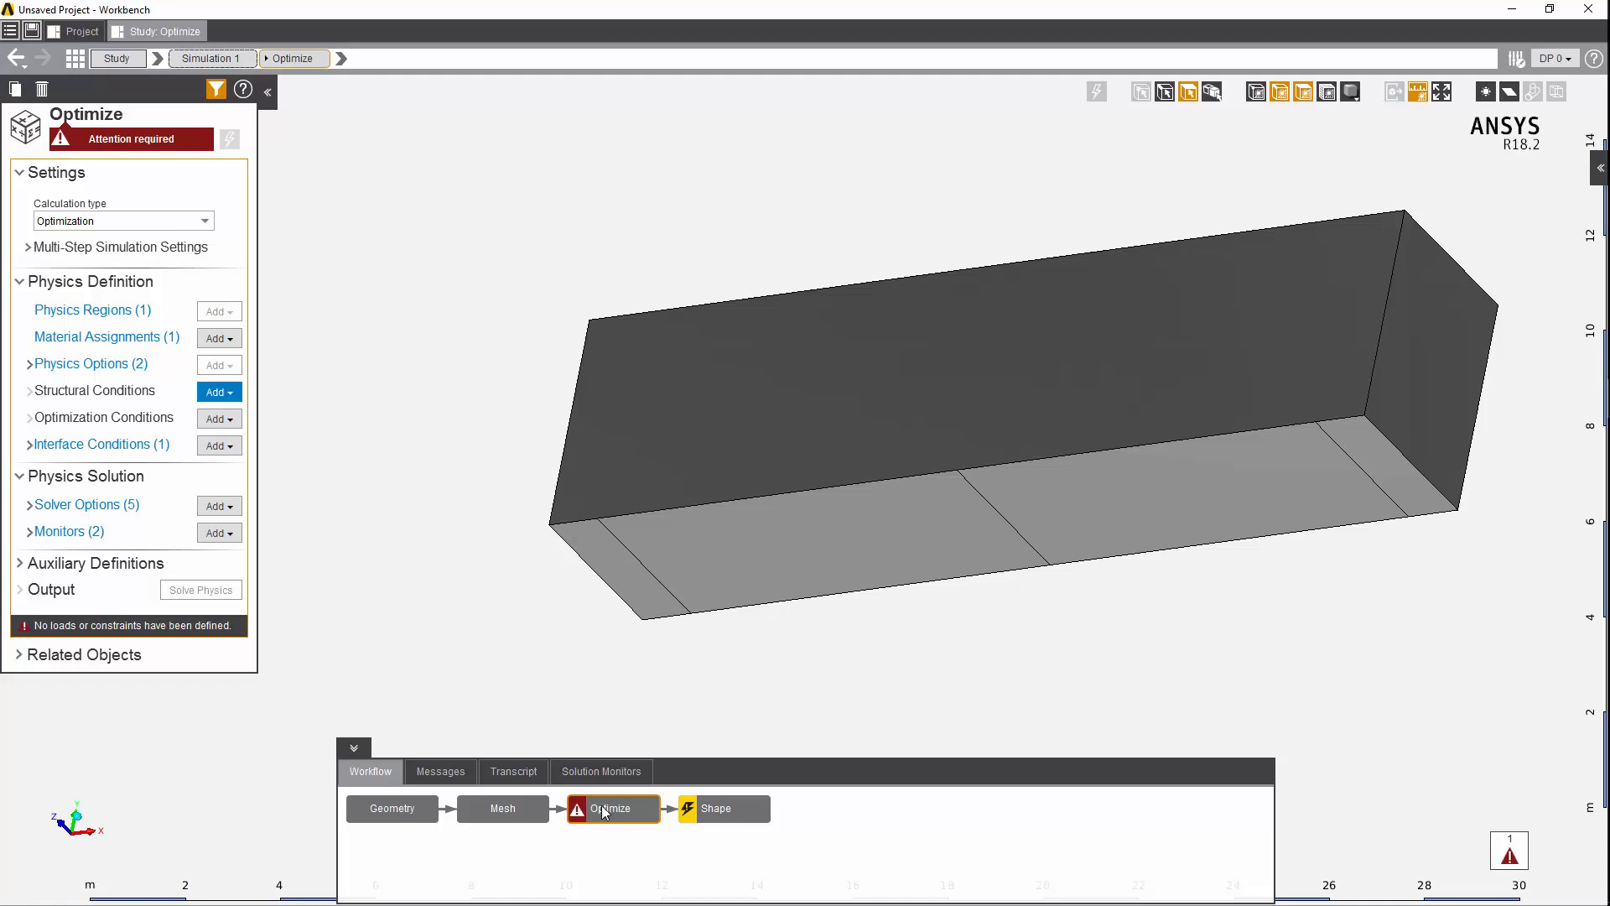
pyautogui.click(28, 364)
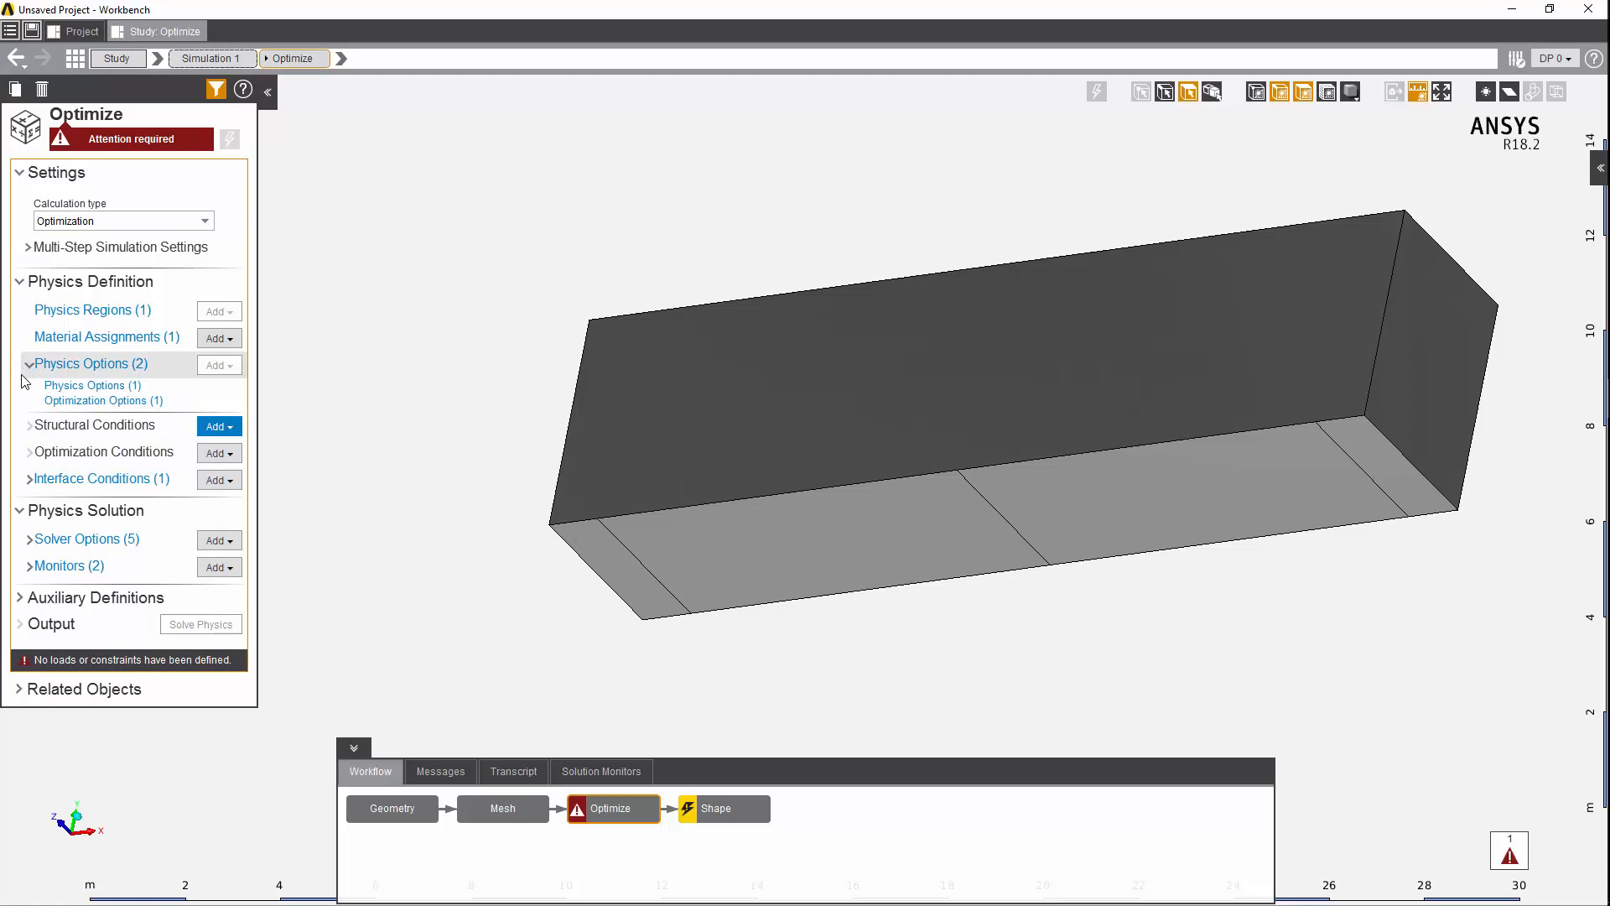
pyautogui.click(58, 401)
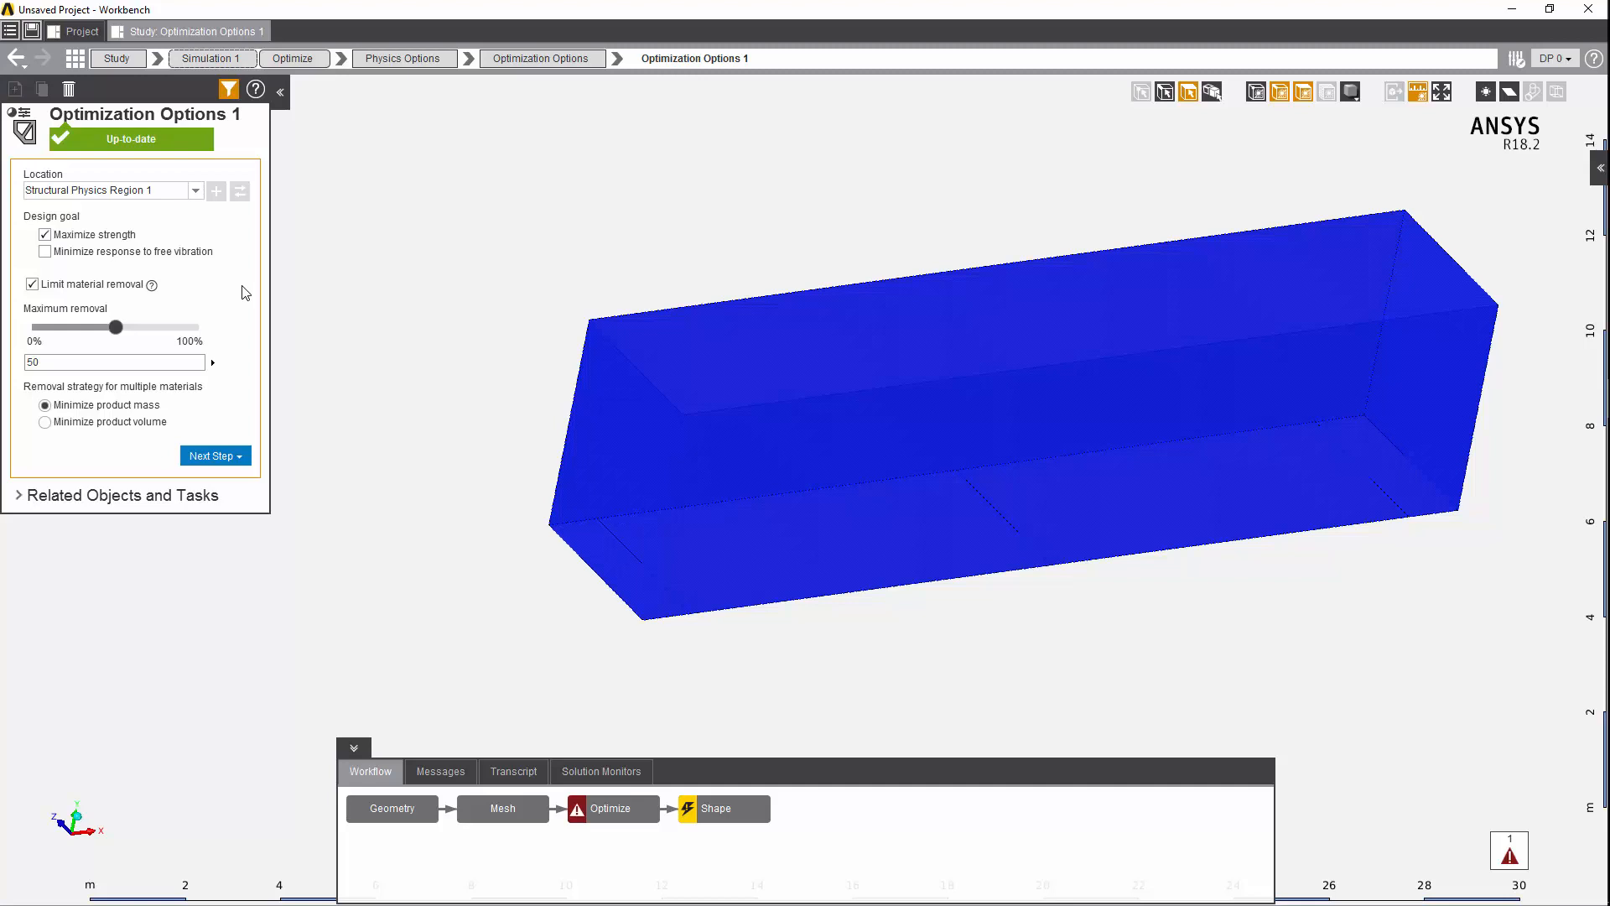
pyautogui.doubleClick(77, 361)
pyautogui.write('90')
pyautogui.press('Return')
# Add a fixed support on the two outer crosswise edges of the block's underside.
pyautogui.click(622, 817)
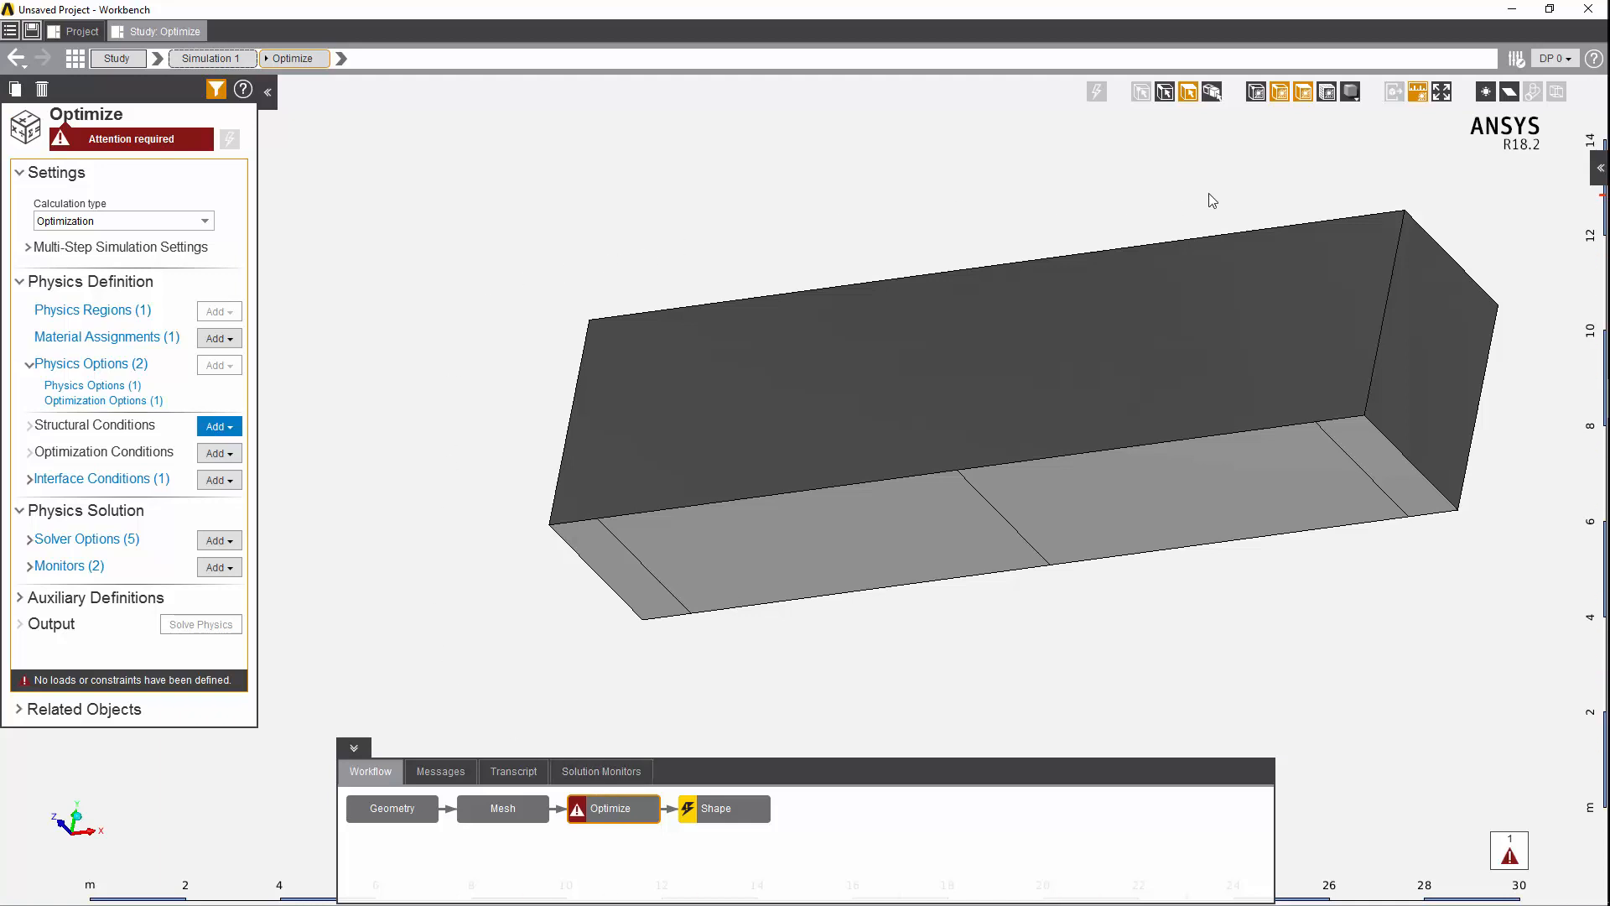
pyautogui.click(1185, 92)
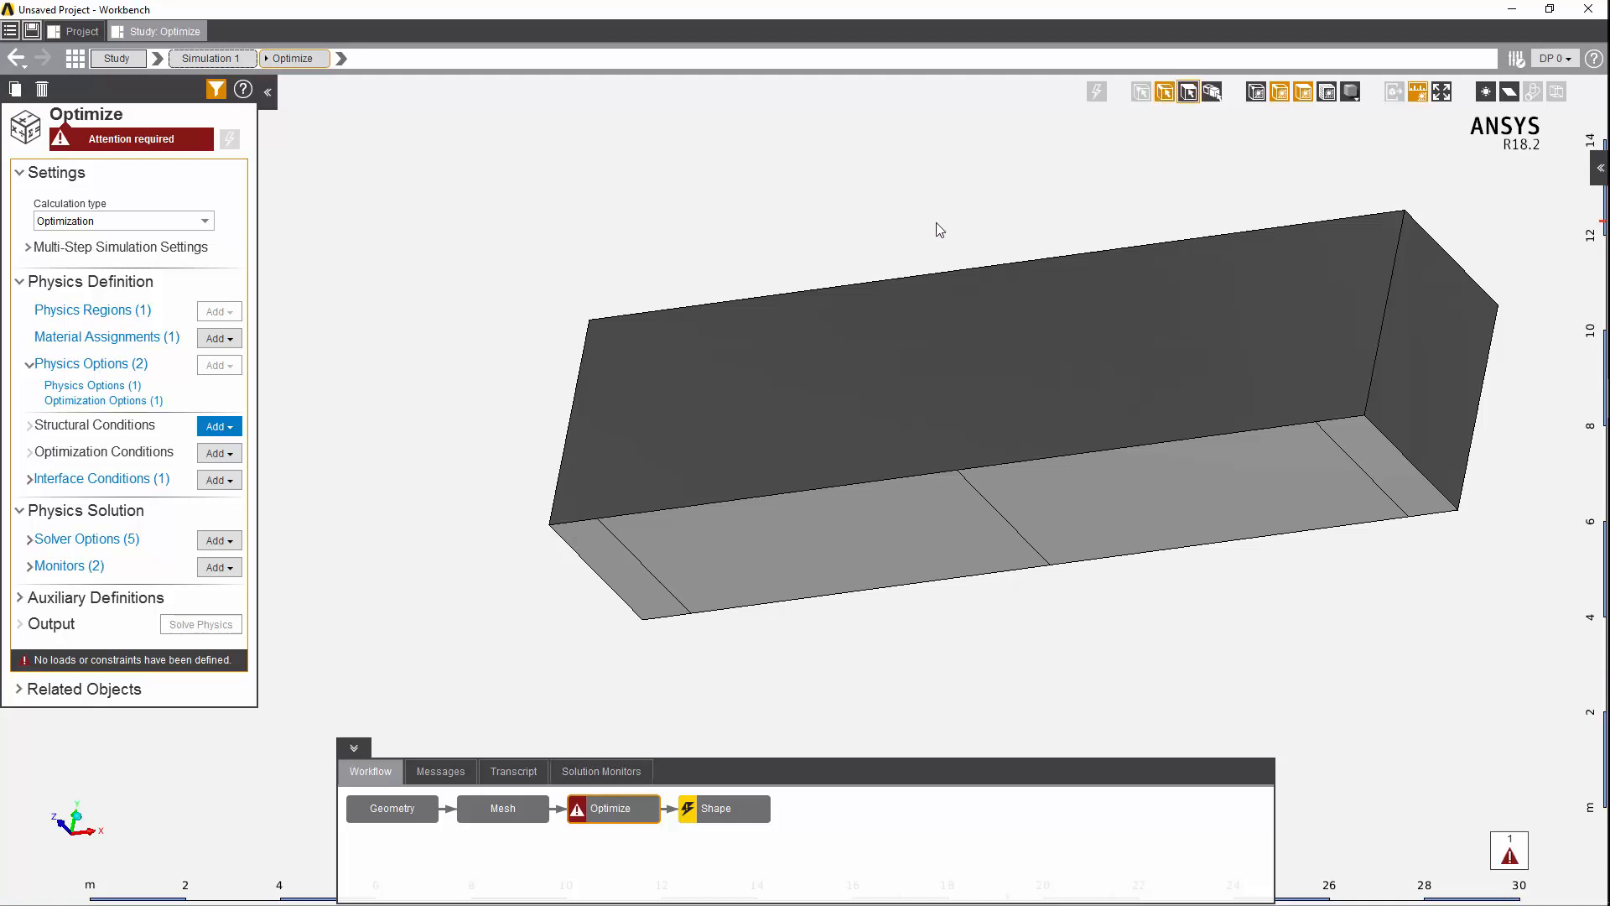
pyautogui.click(639, 562)
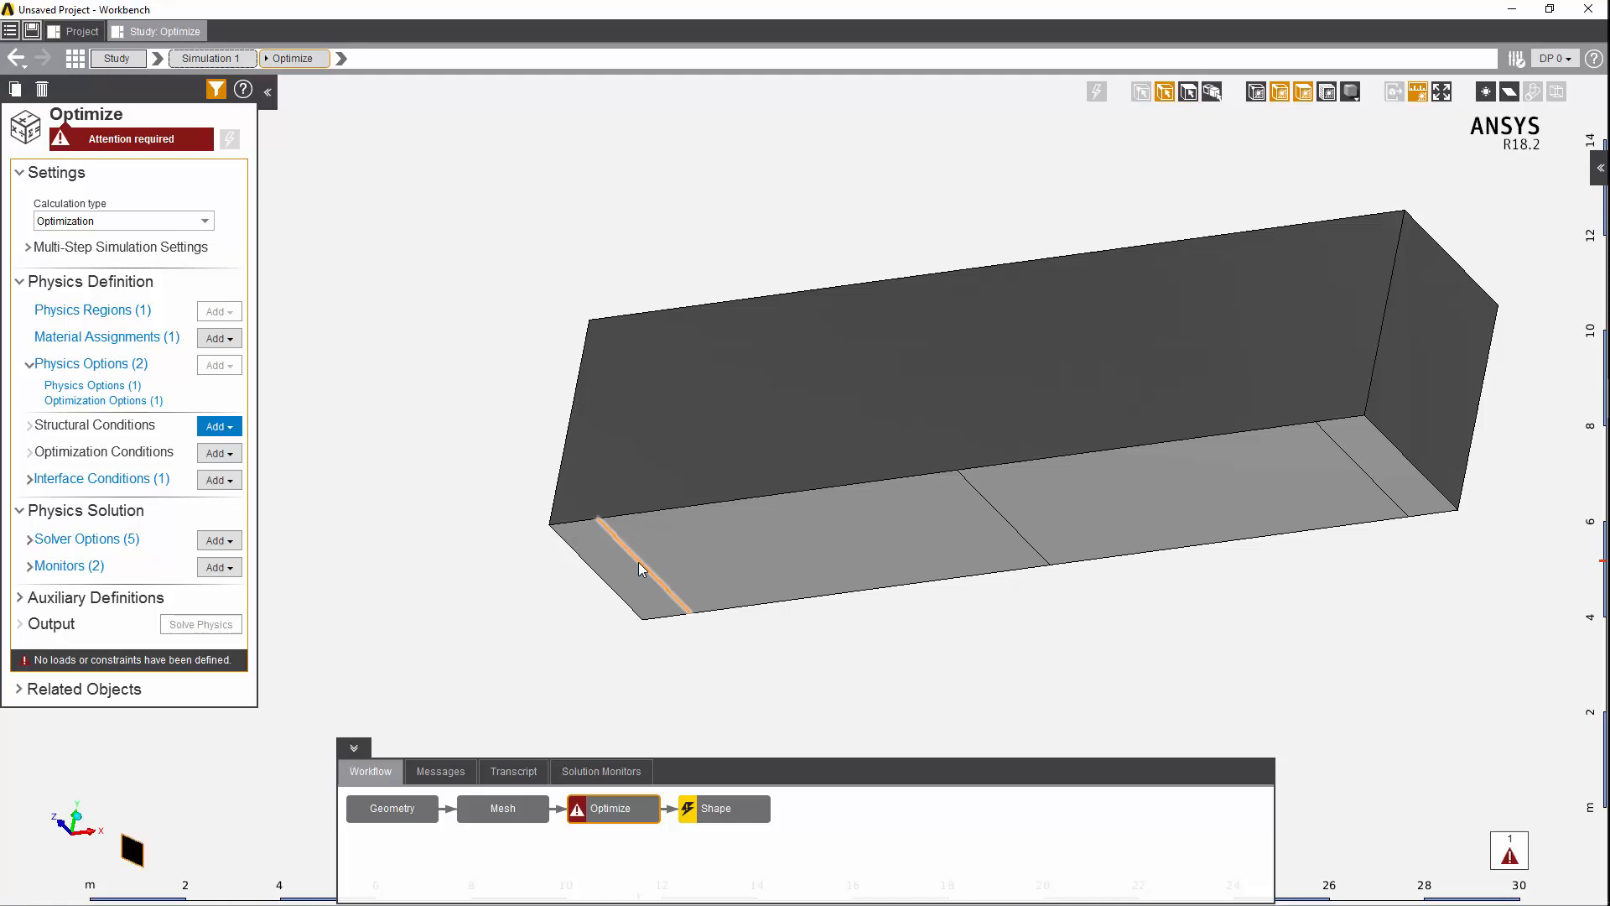
pyautogui.keyDown('ctrl'); pyautogui.click(1362, 472); pyautogui.keyUp('ctrl')
pyautogui.click(234, 424)
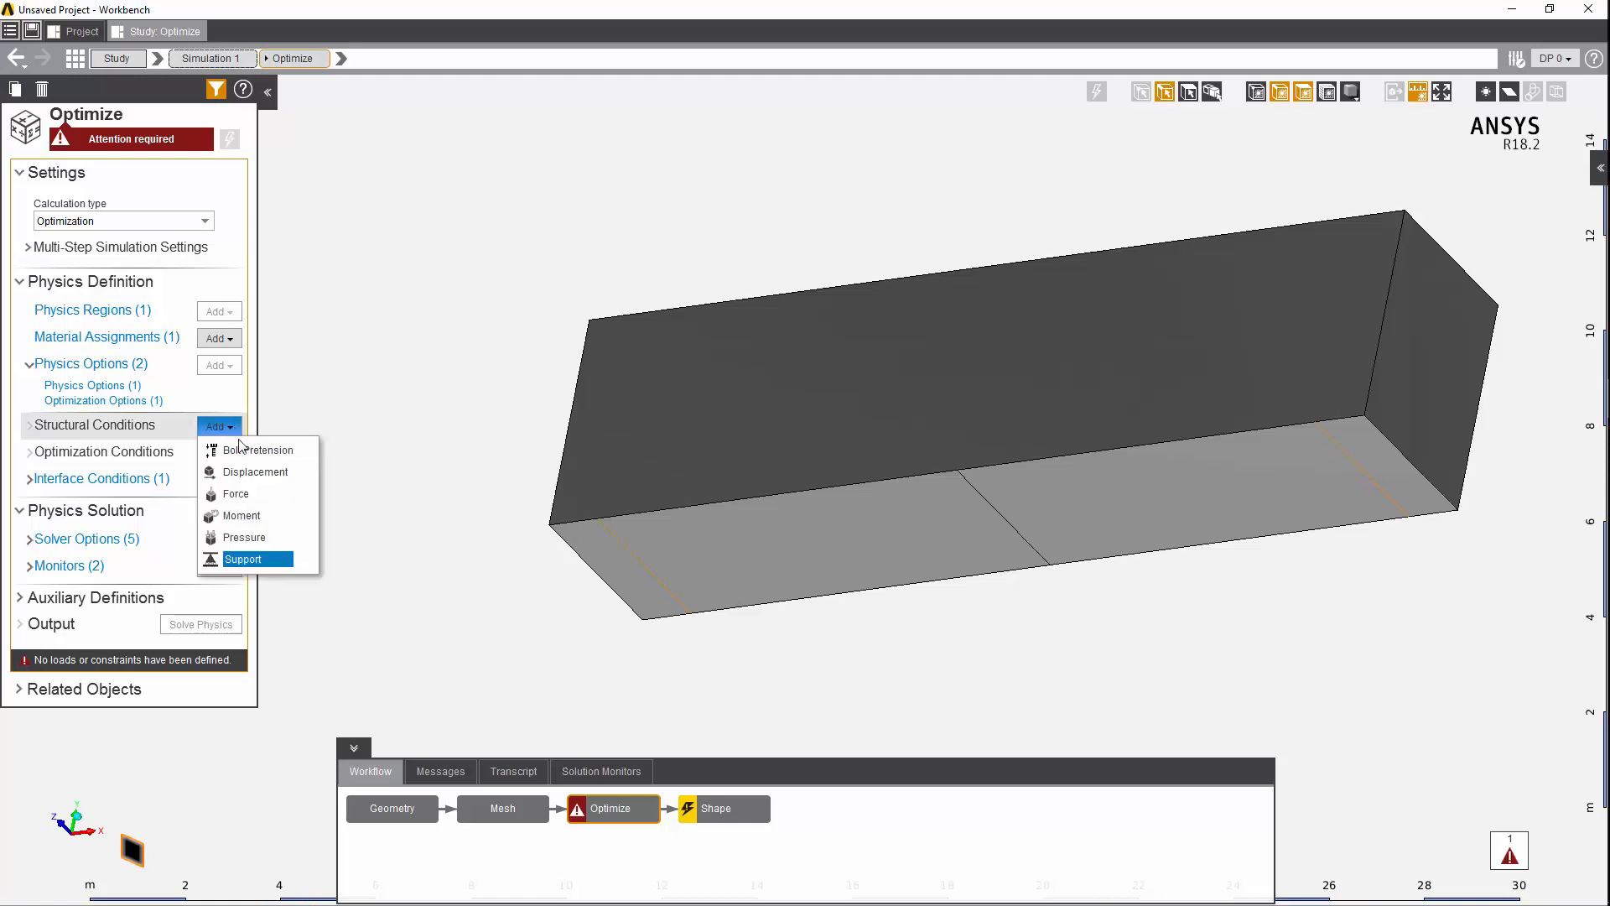
pyautogui.click(246, 557)
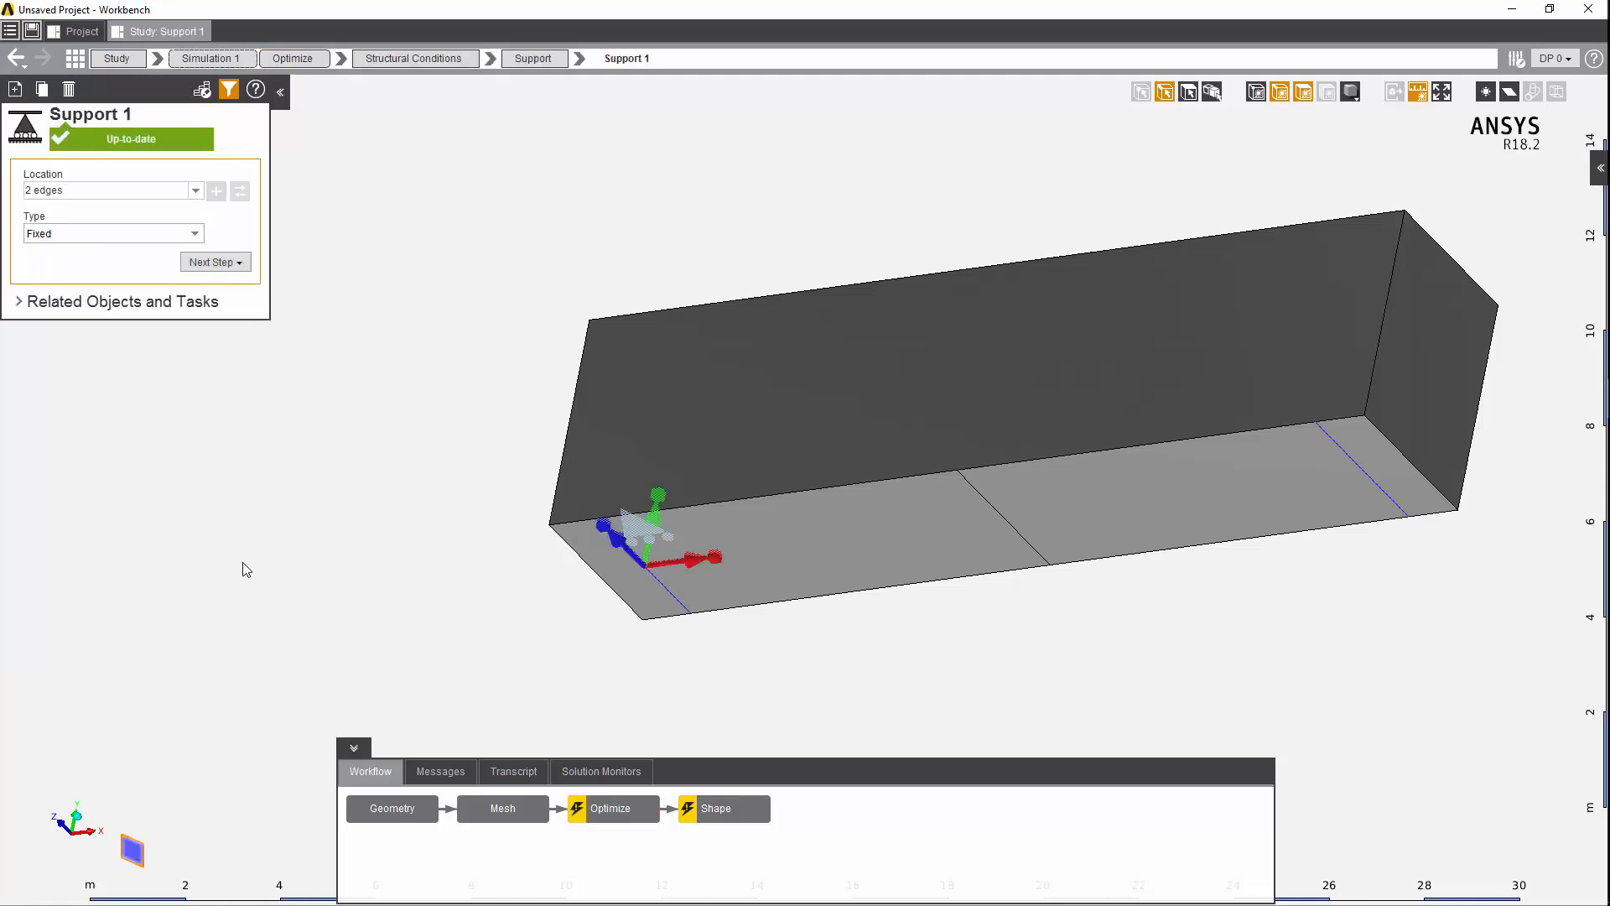
# Add a force condition on all four faces of the block's underside.
pyautogui.click(1188, 91)
pyautogui.click(1394, 490)
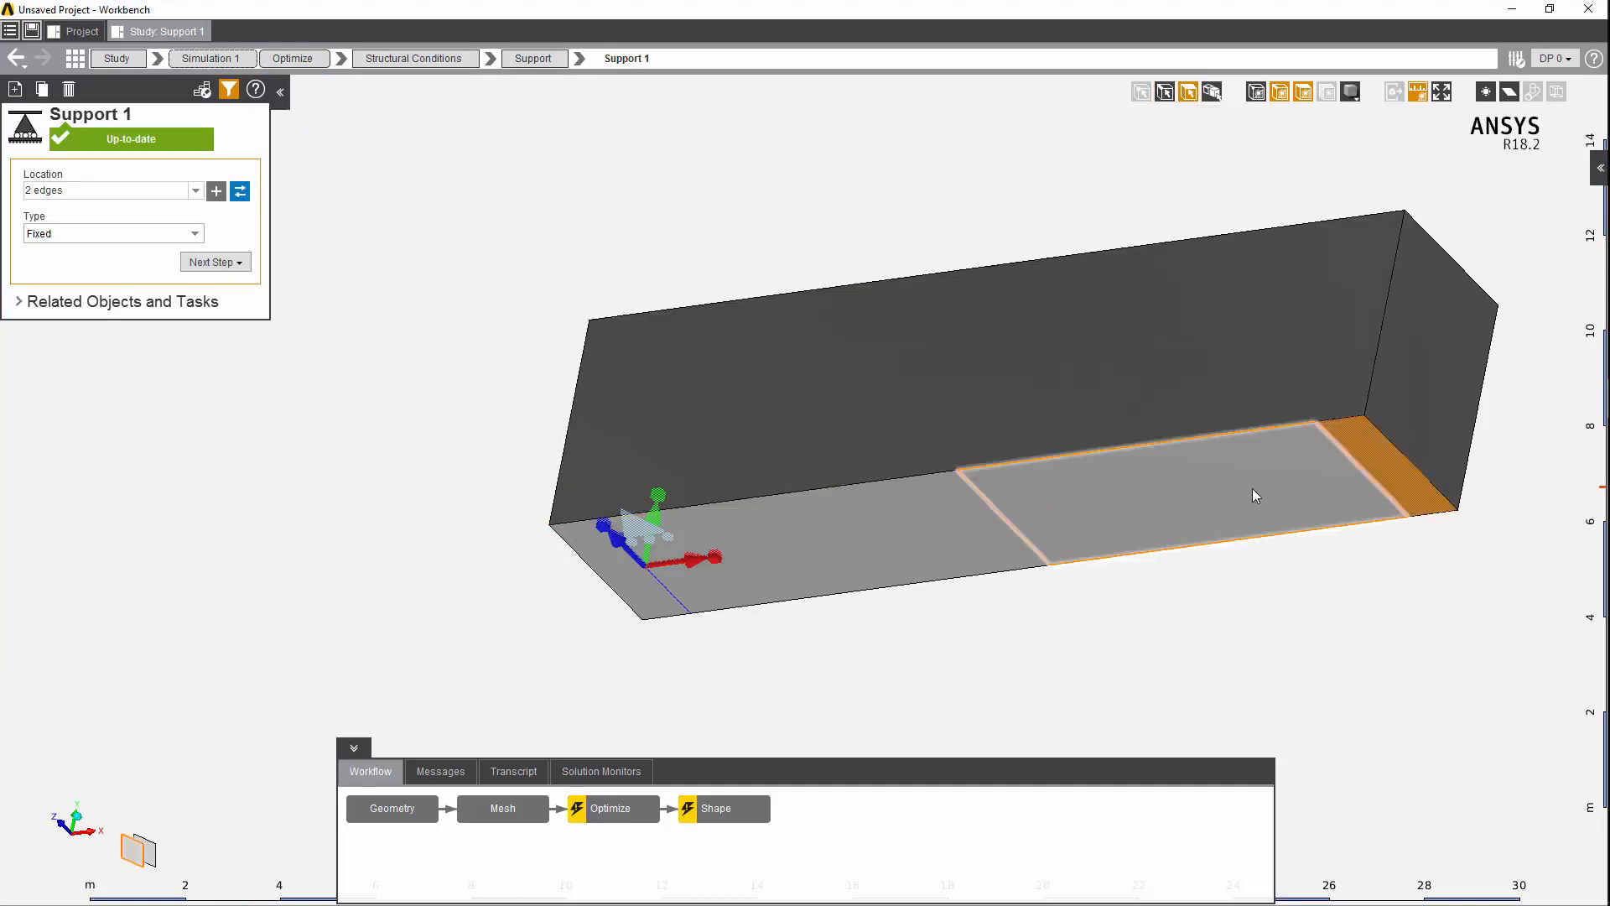
pyautogui.keyDown('ctrl'); pyautogui.click(1251, 488); pyautogui.keyUp('ctrl')
pyautogui.keyDown('ctrl'); pyautogui.click(863, 522); pyautogui.keyUp('ctrl')
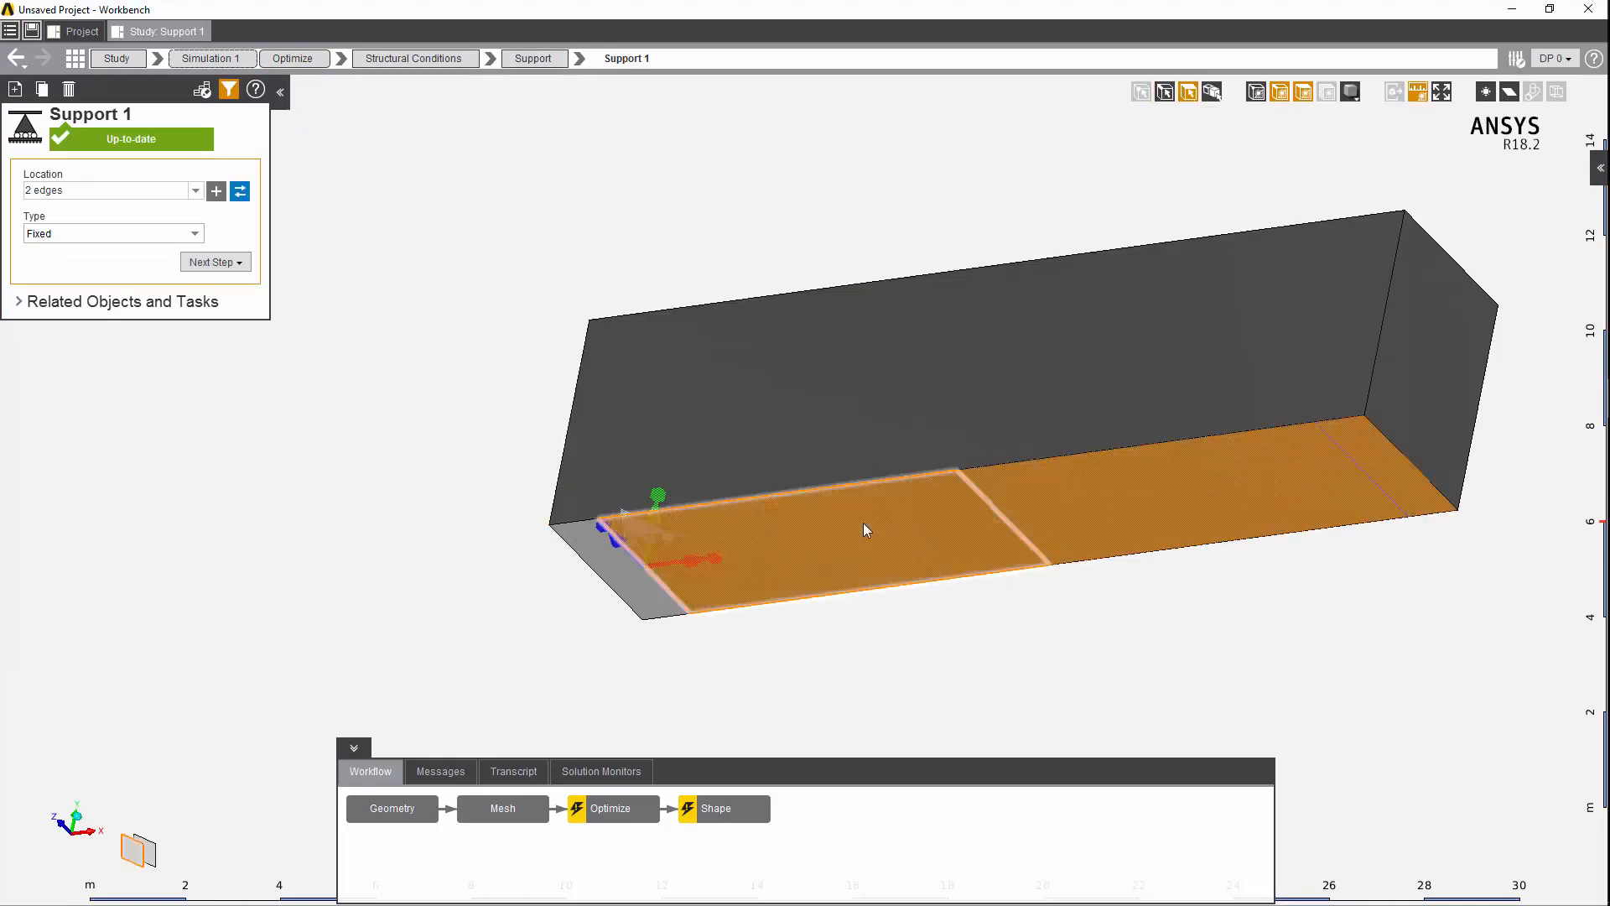
pyautogui.keyDown('ctrl'); pyautogui.click(626, 580); pyautogui.keyUp('ctrl')
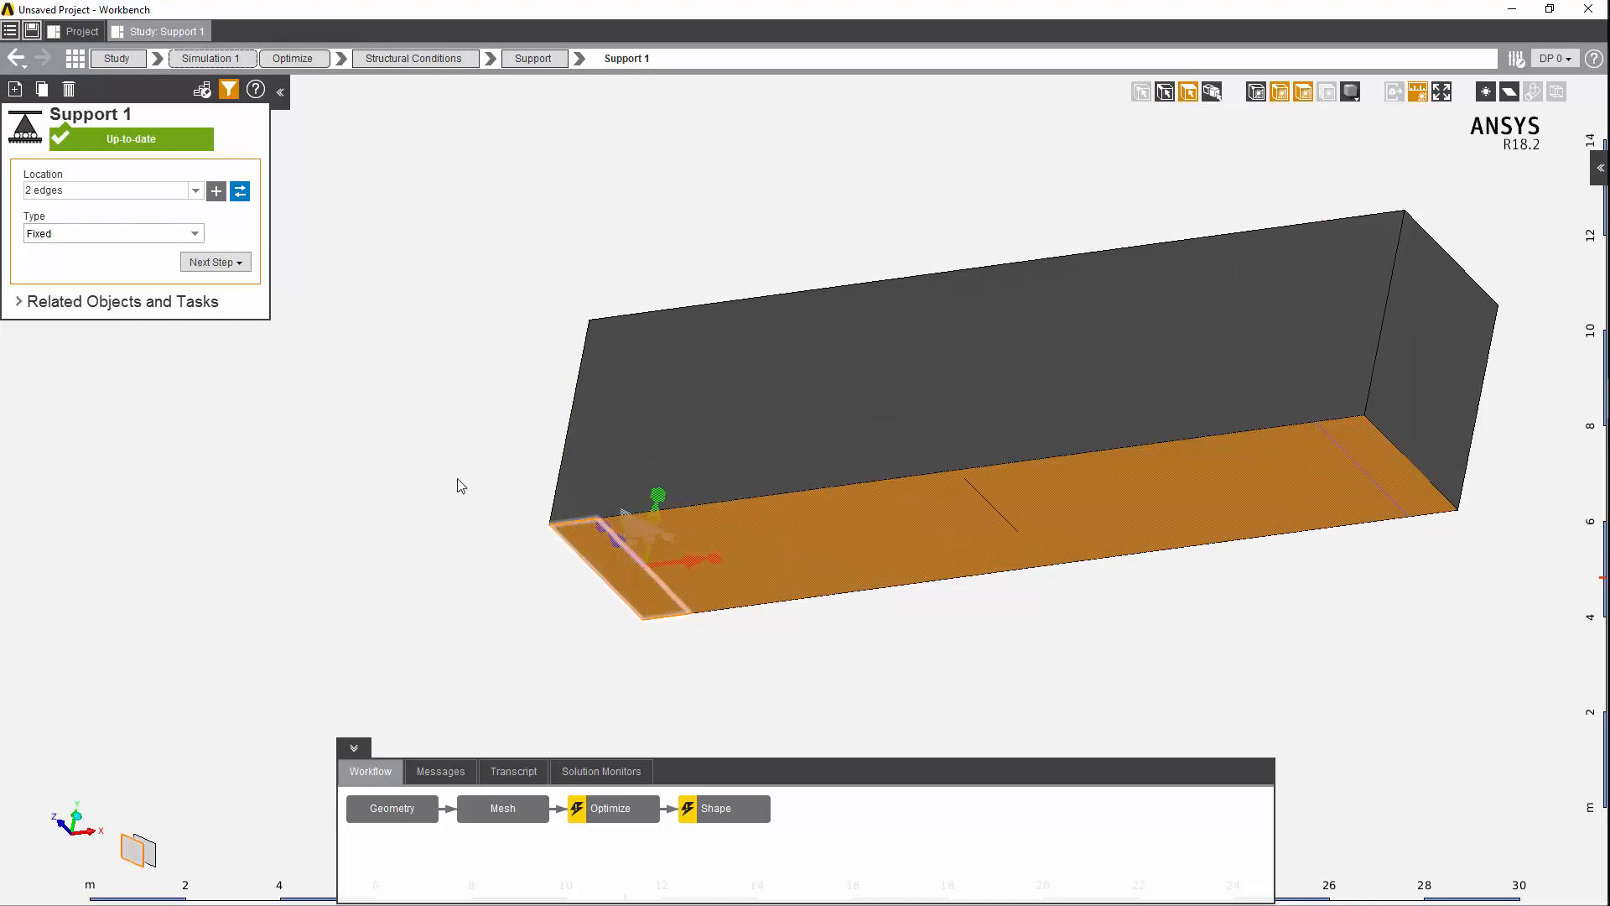
pyautogui.click(243, 261)
pyautogui.moveTo(225, 286)
pyautogui.moveTo(302, 312)
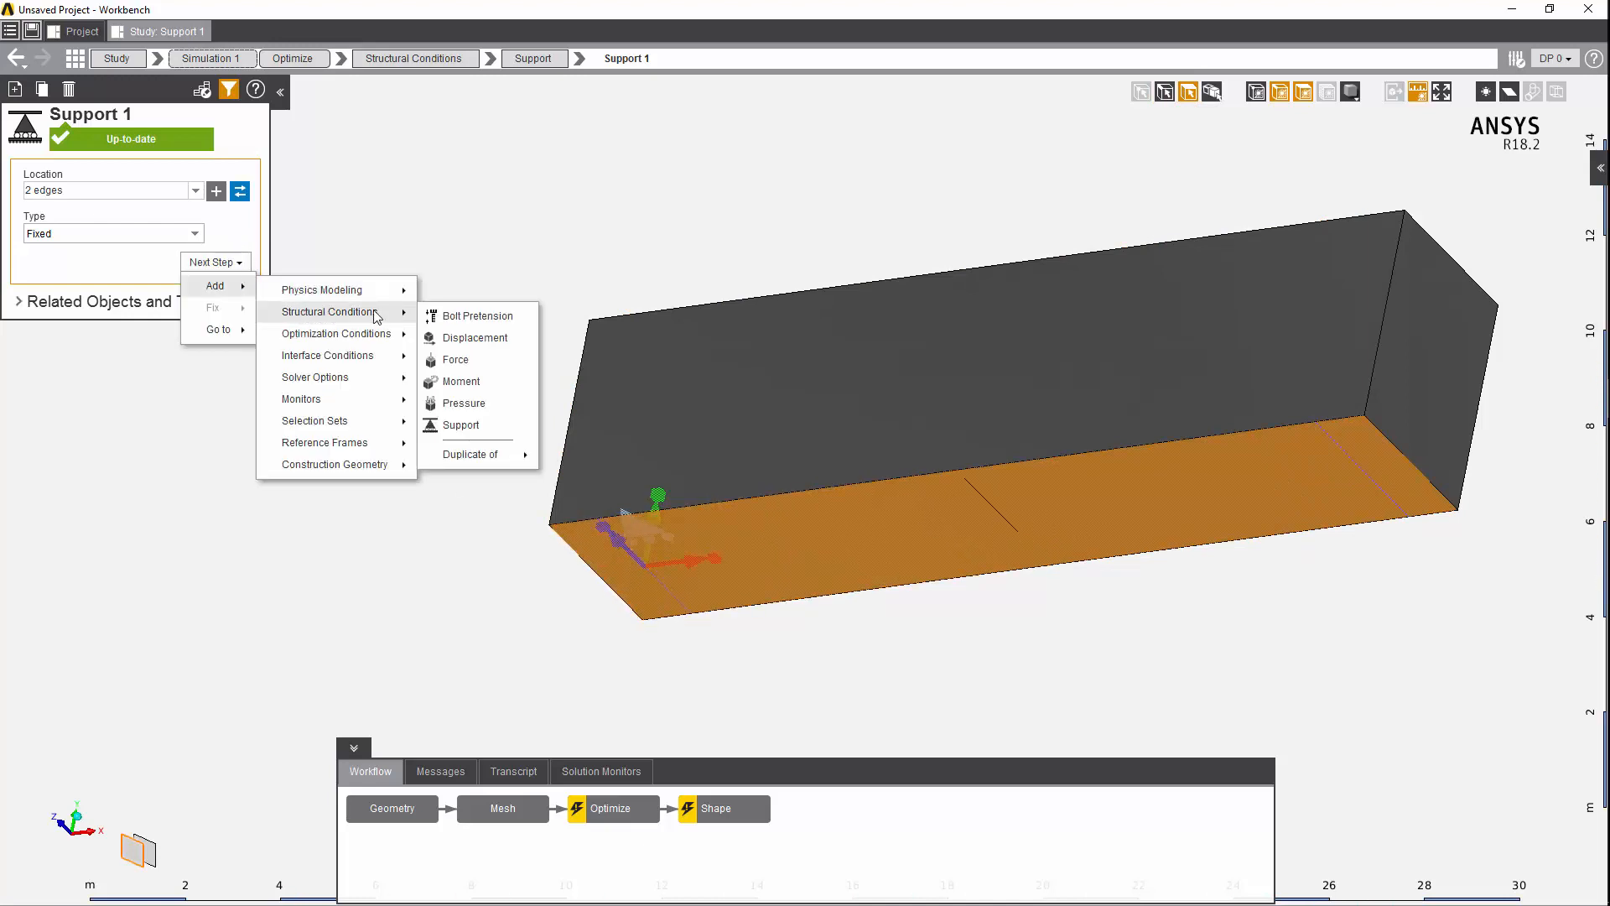
pyautogui.click(465, 359)
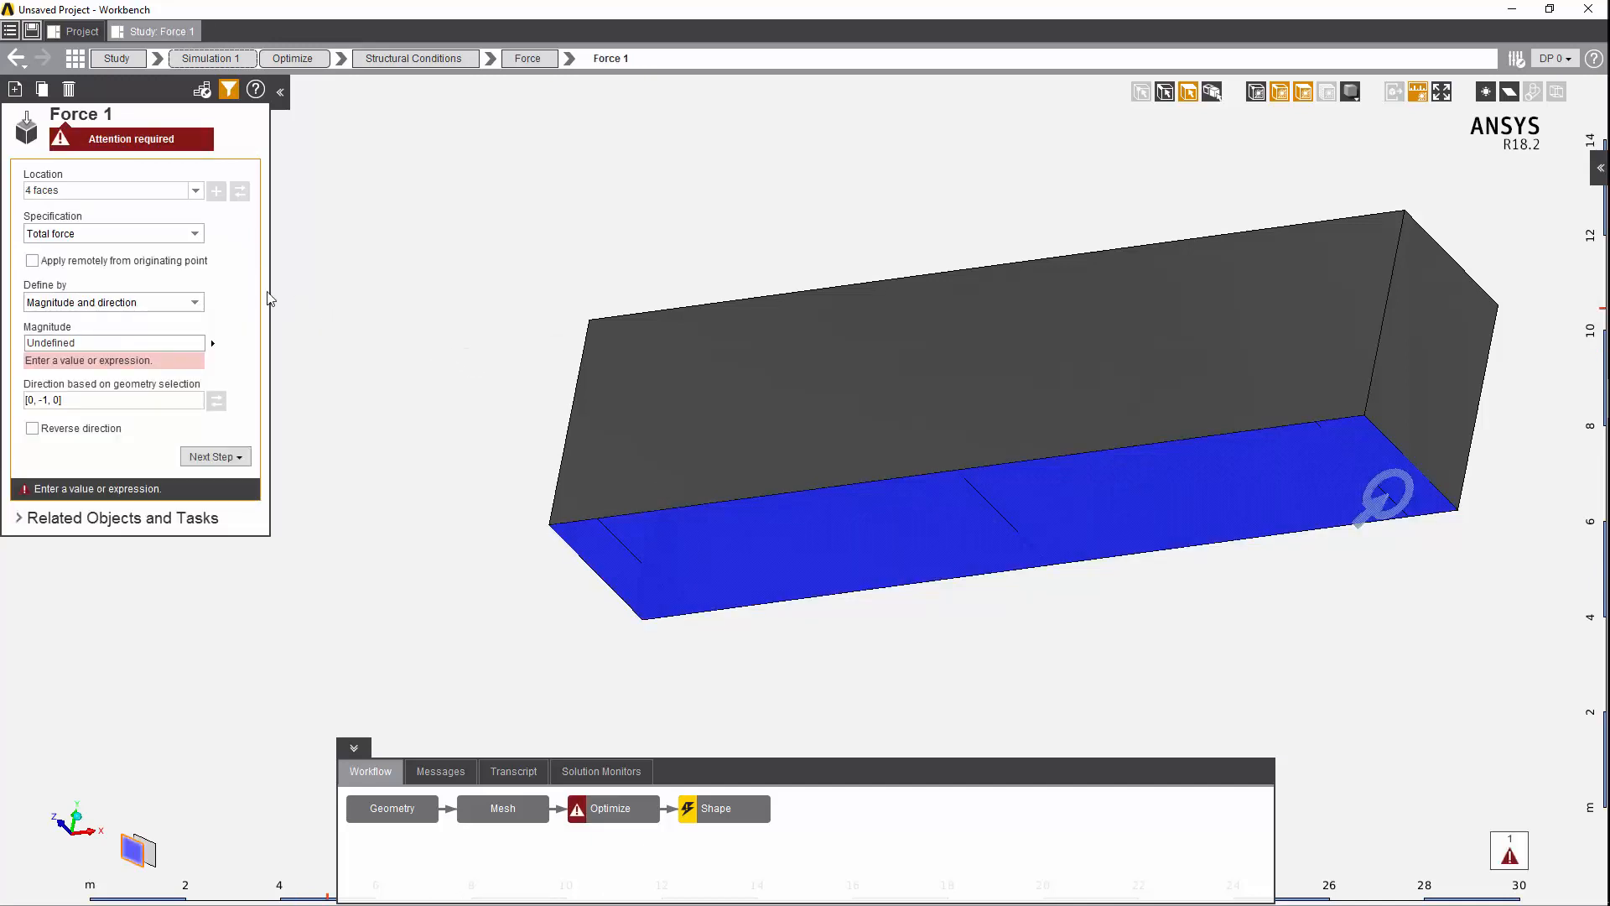
# Apply the force remotely from an originating point created at the underside's middle crosswise edge.
pyautogui.click(148, 265)
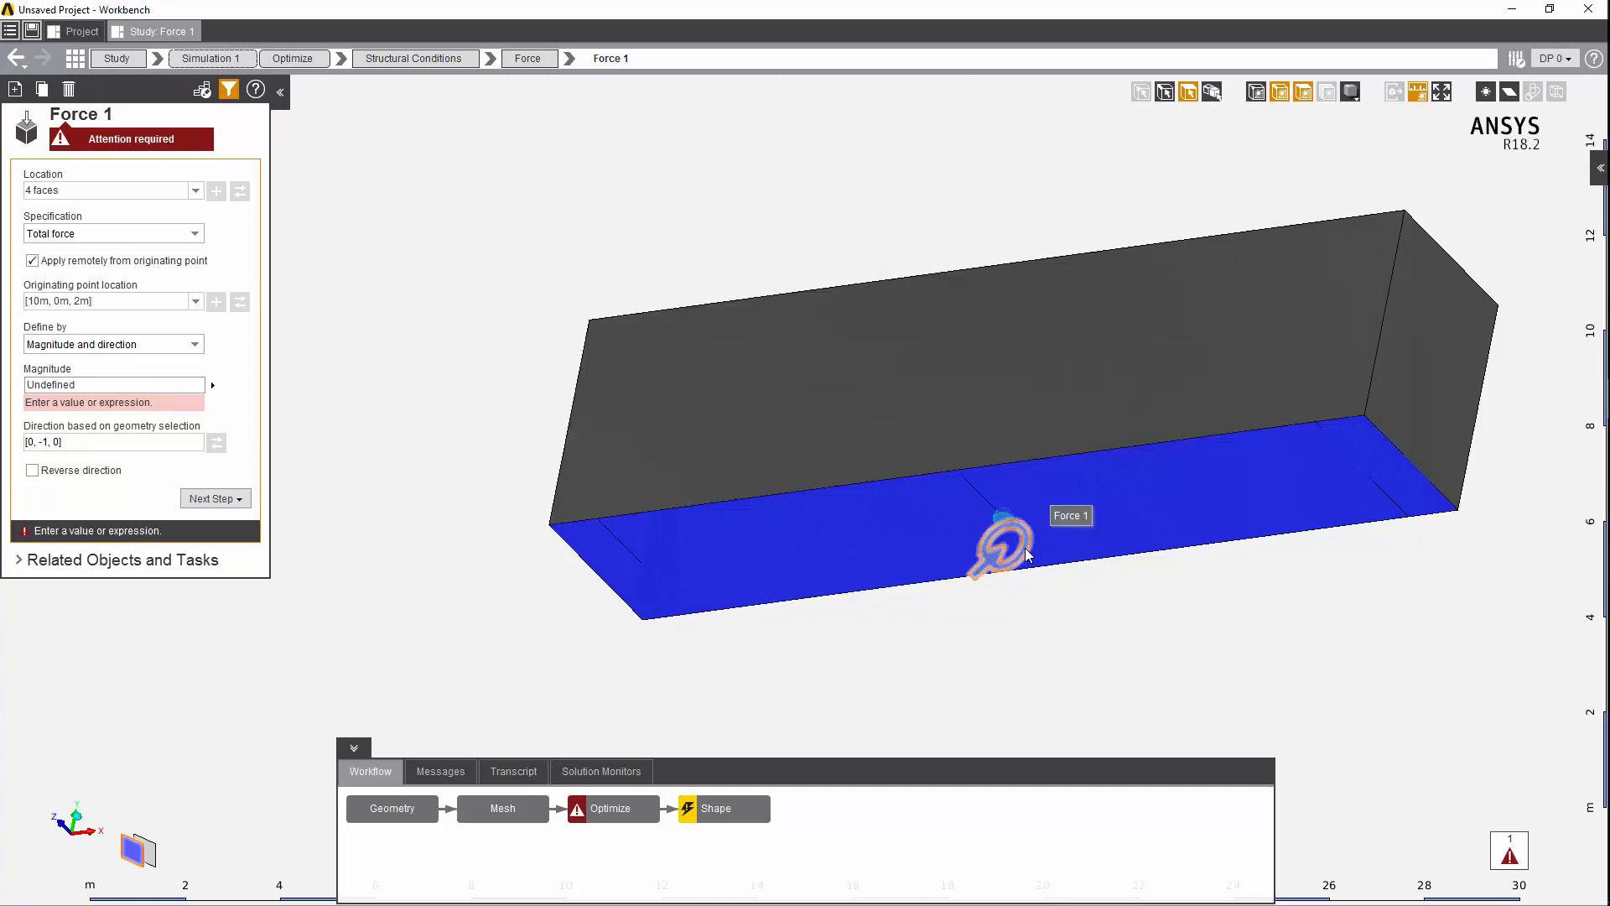
pyautogui.click(1188, 94)
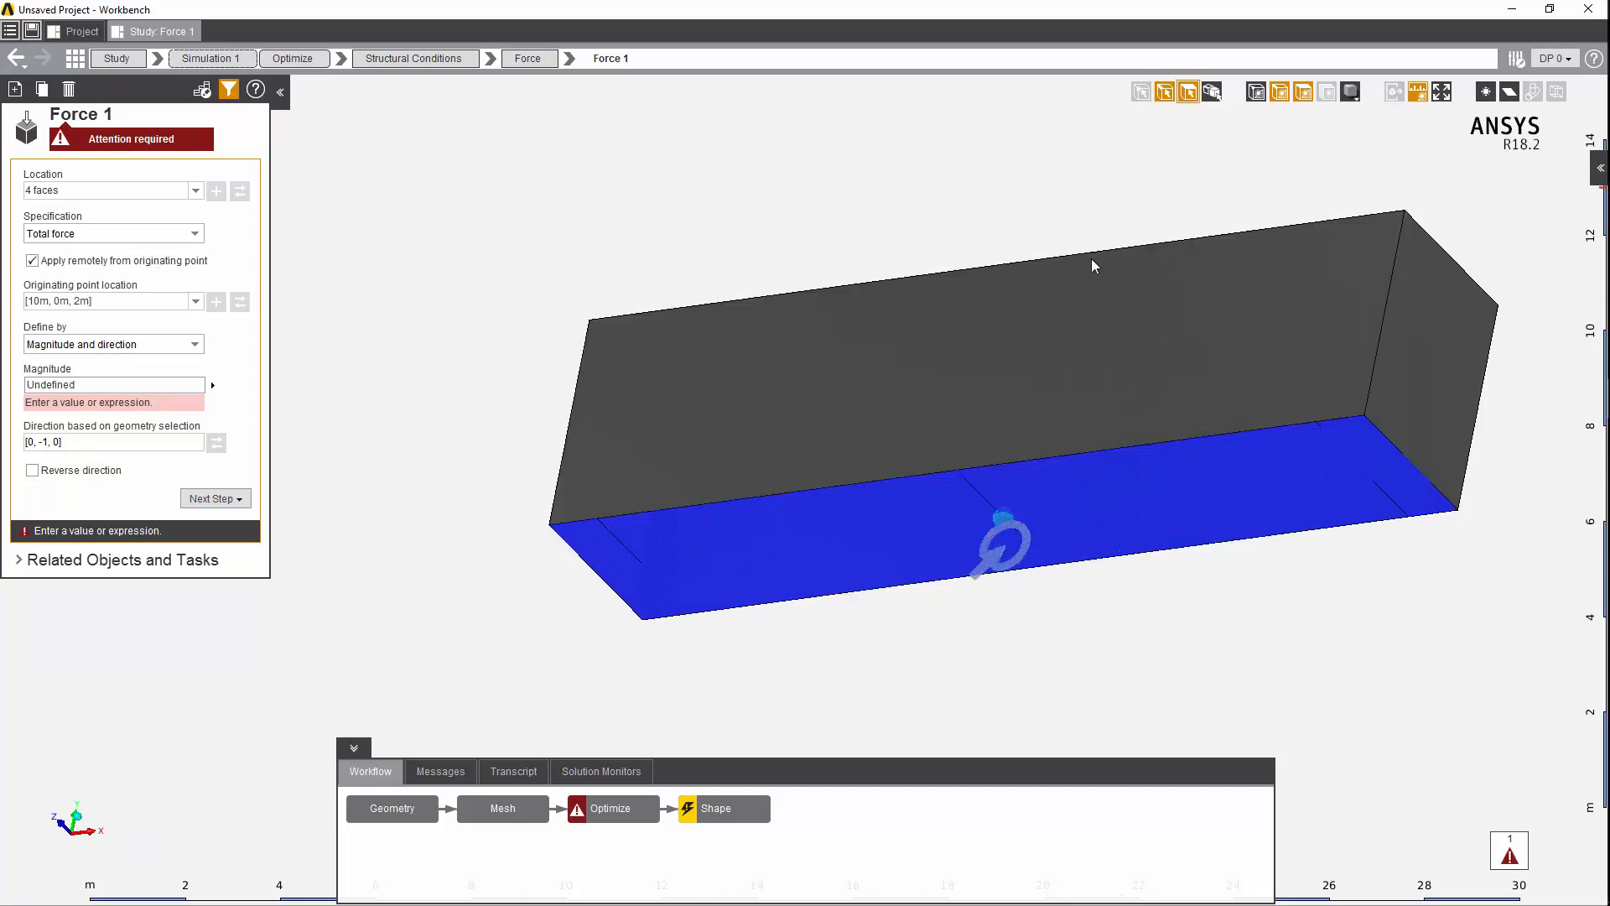
pyautogui.click(978, 491)
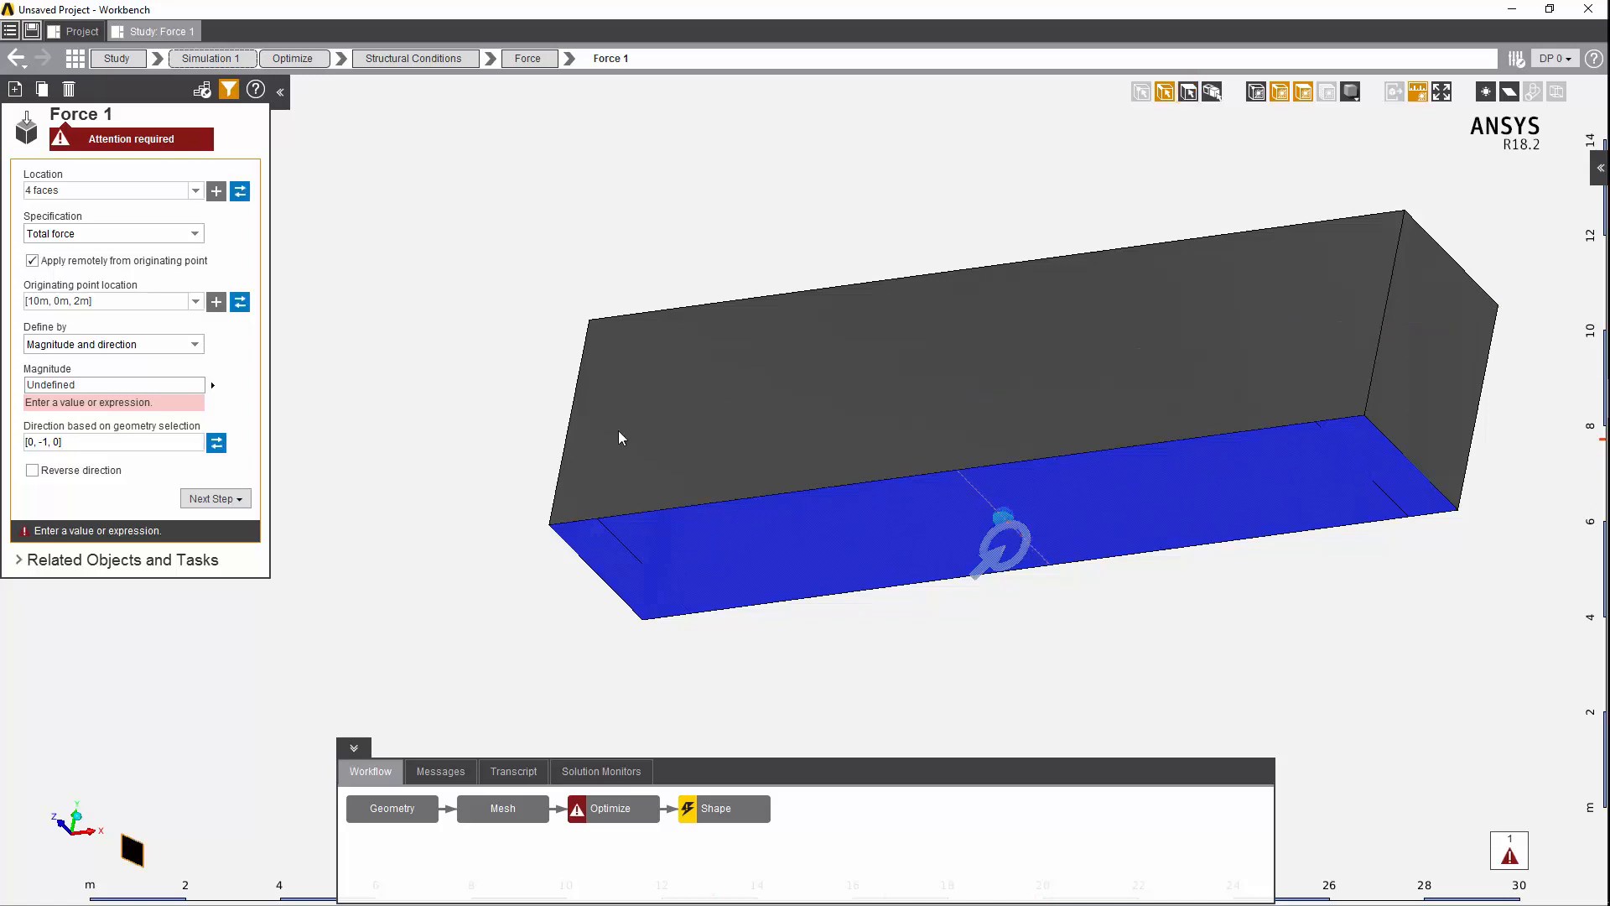
pyautogui.click(195, 301)
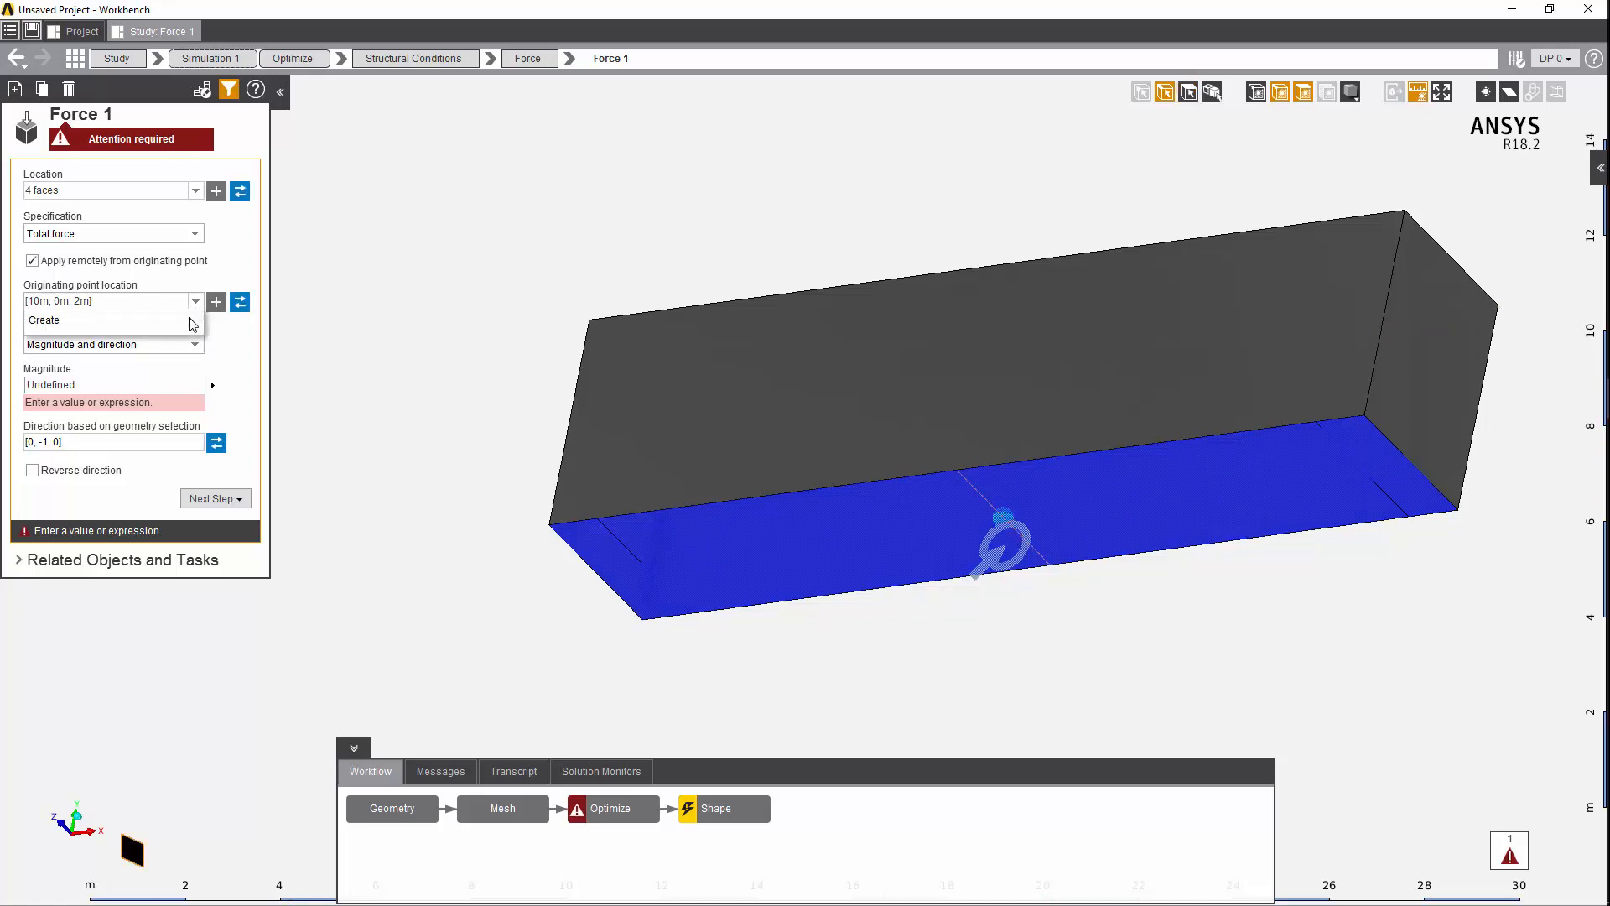
pyautogui.moveTo(196, 322)
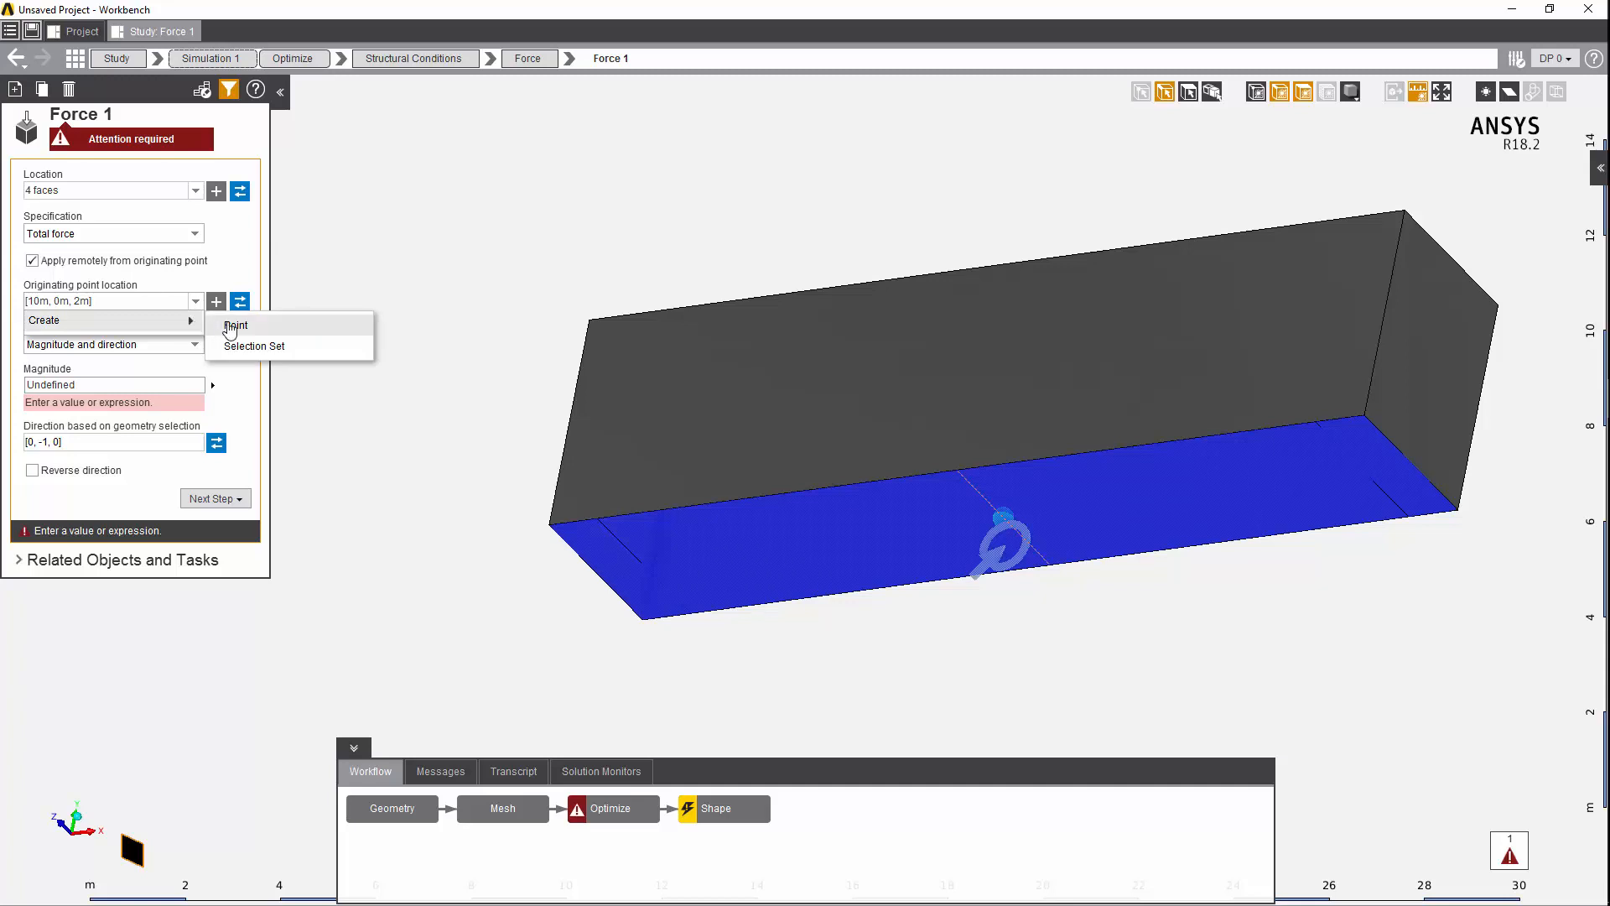
pyautogui.click(230, 327)
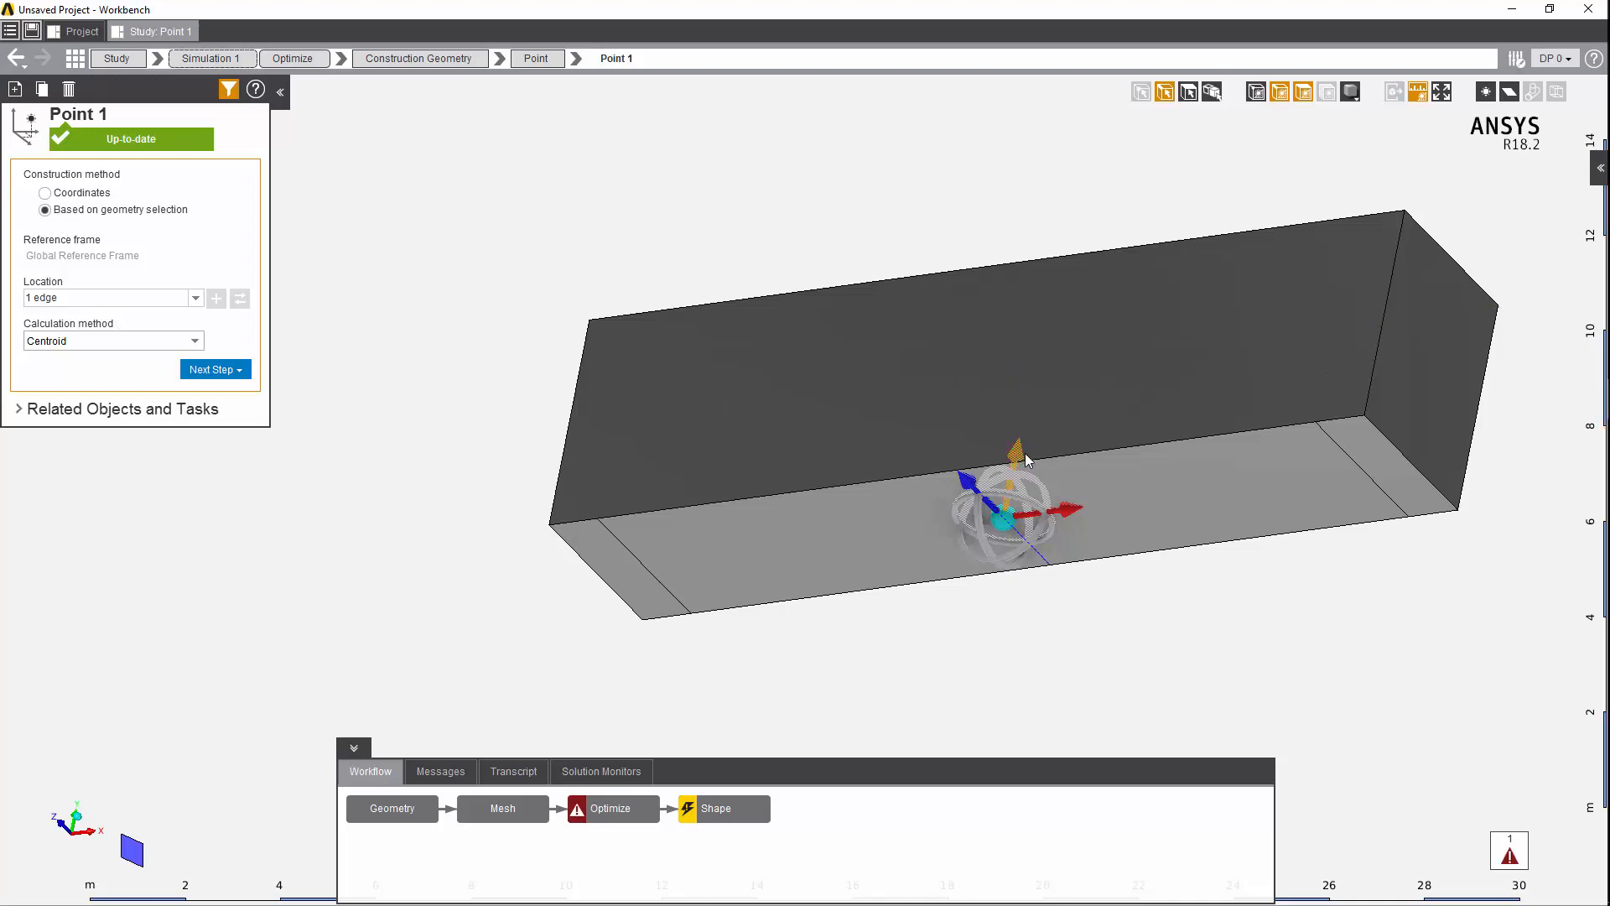
# Move the originating point upward off the edge and set its Y coordinate to 2 m.
pyautogui.moveTo(1025, 462); pyautogui.dragTo(1054, 361)
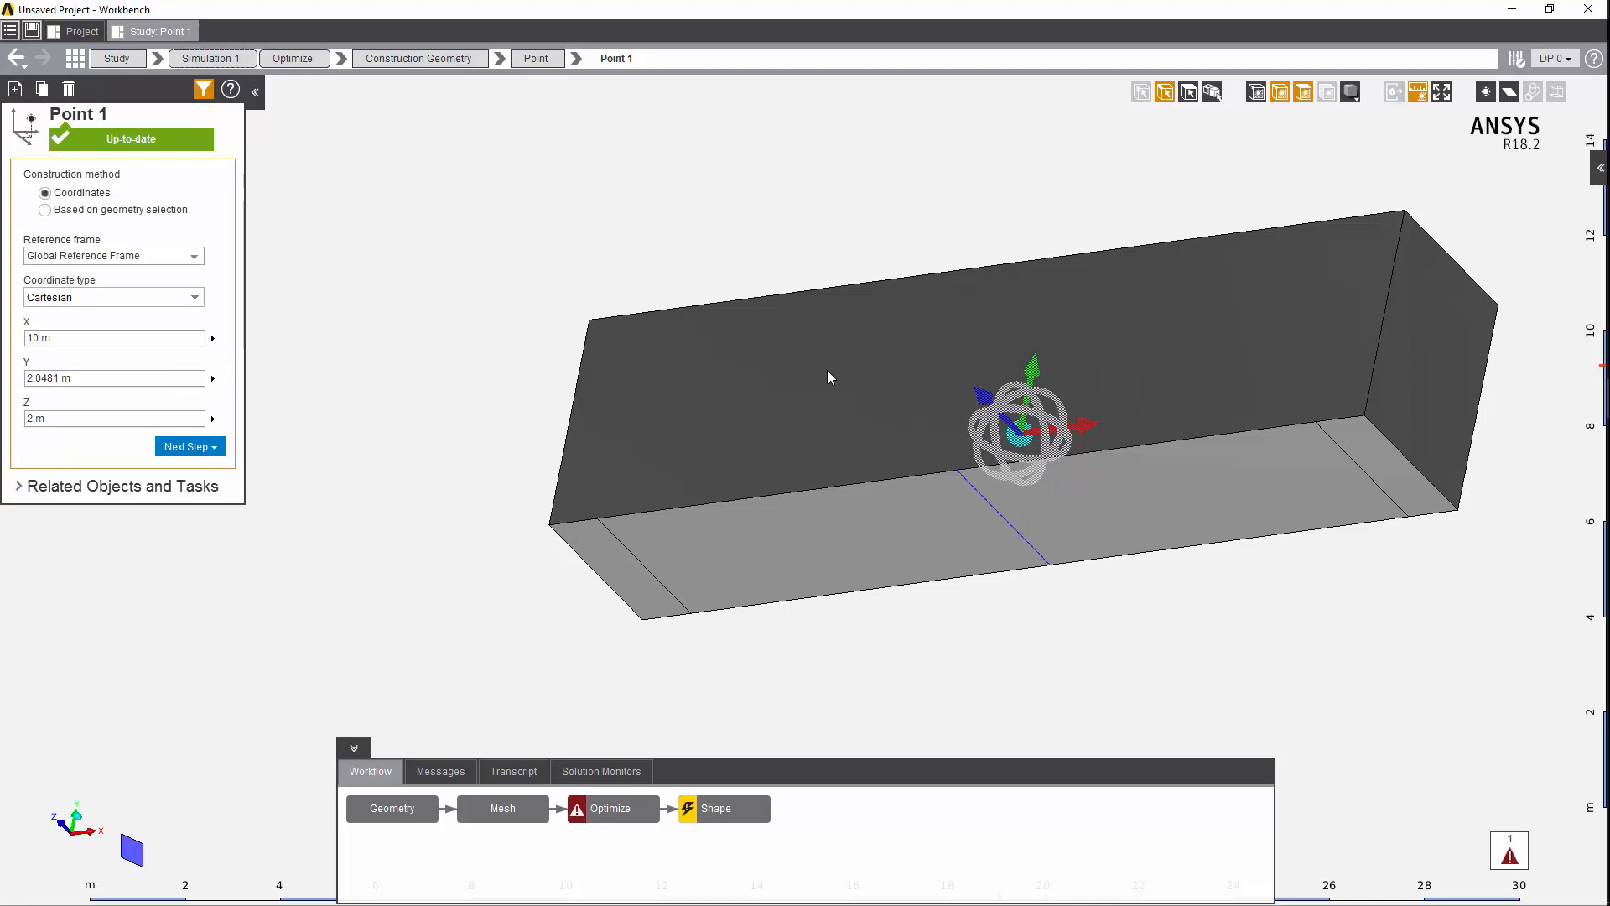
pyautogui.click(109, 377)
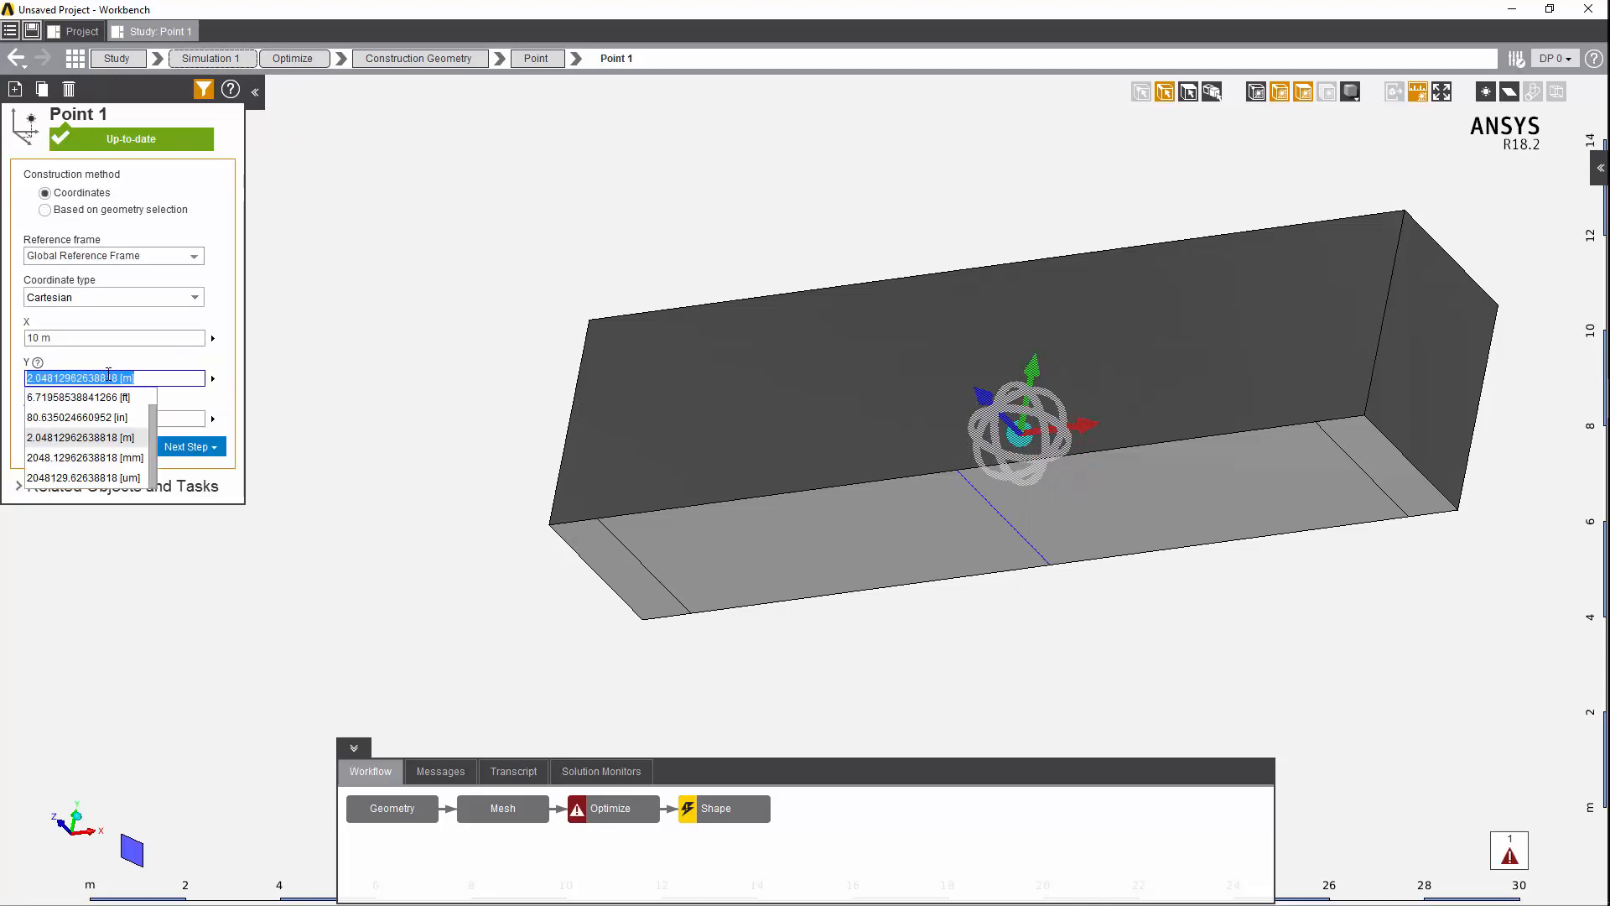
pyautogui.write('2')
pyautogui.press('Return')
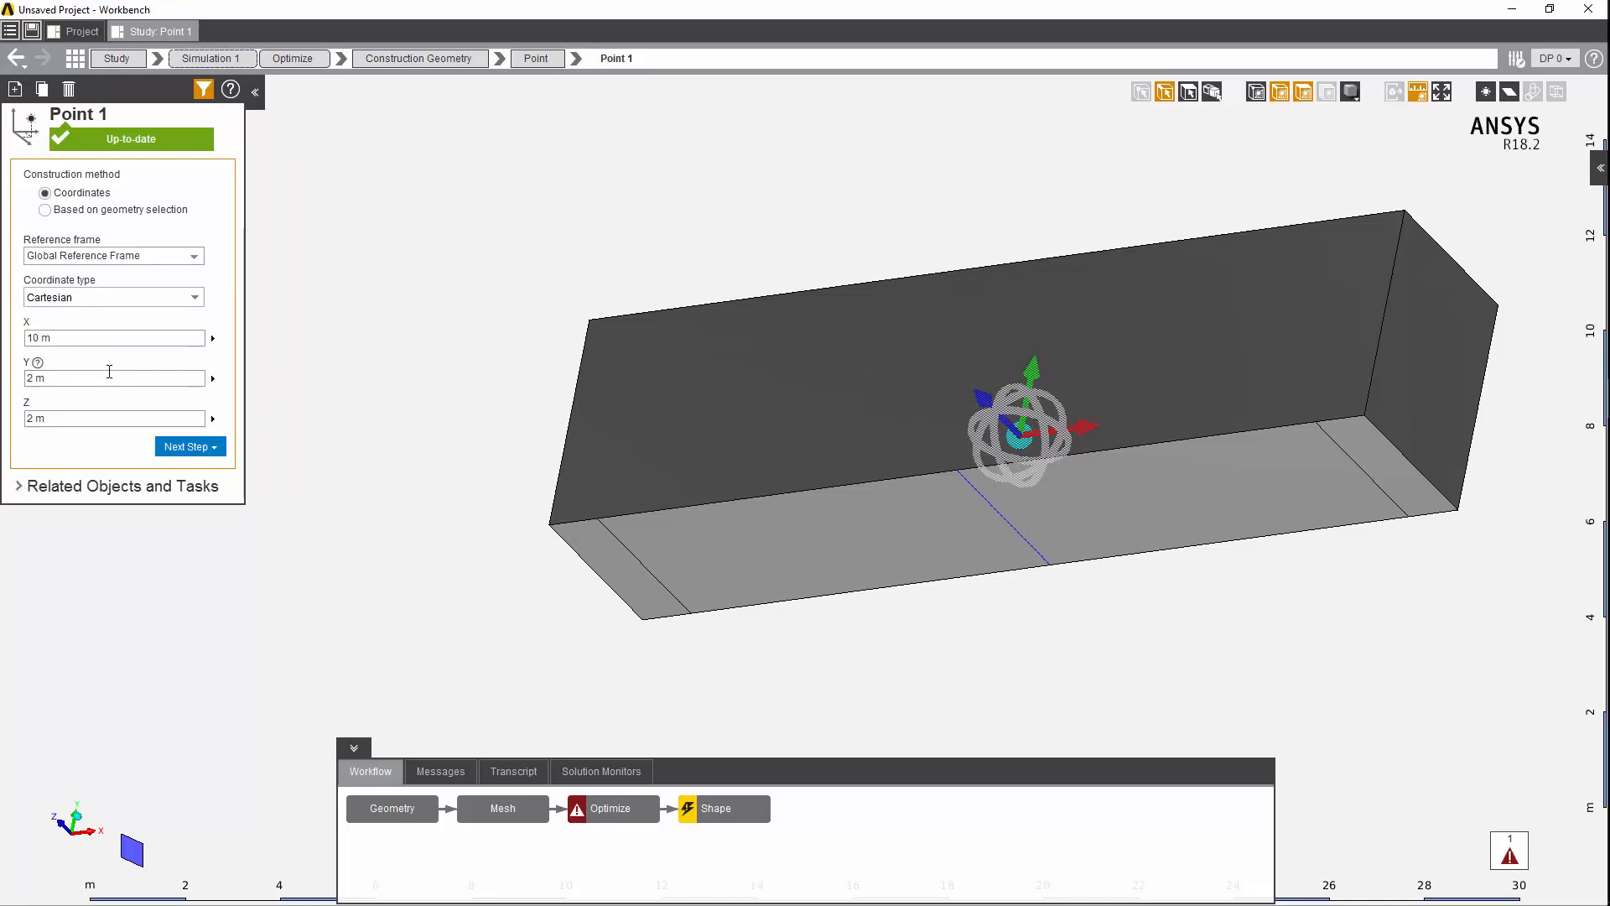
# Return to the force definition and set its magnitude to 20000 N.
pyautogui.click(13, 60)
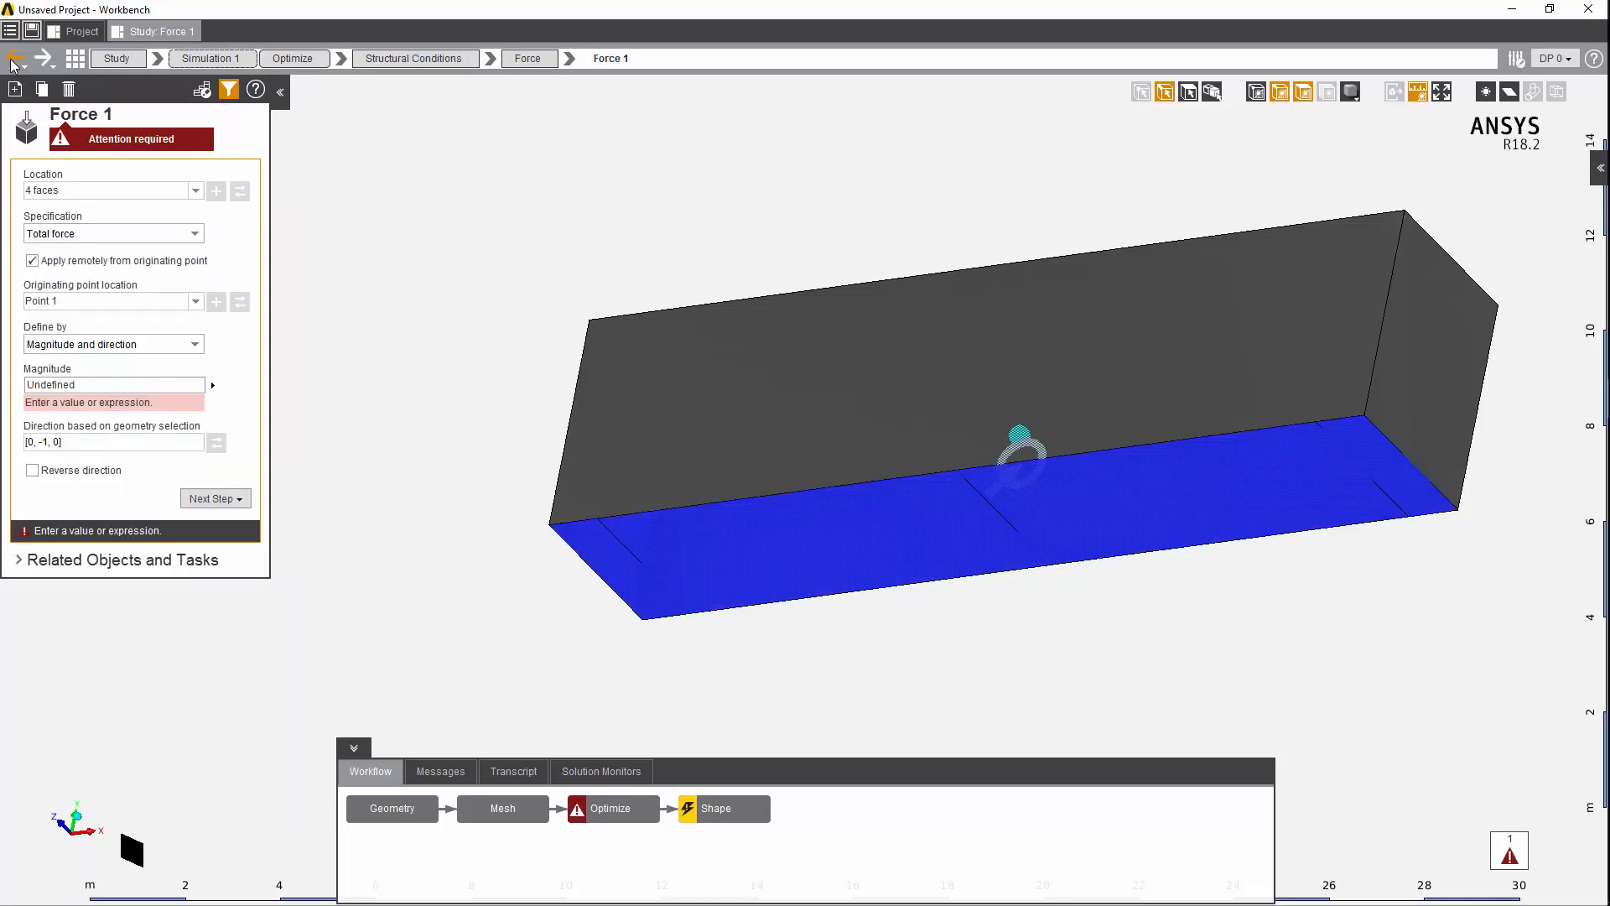
pyautogui.click(112, 387)
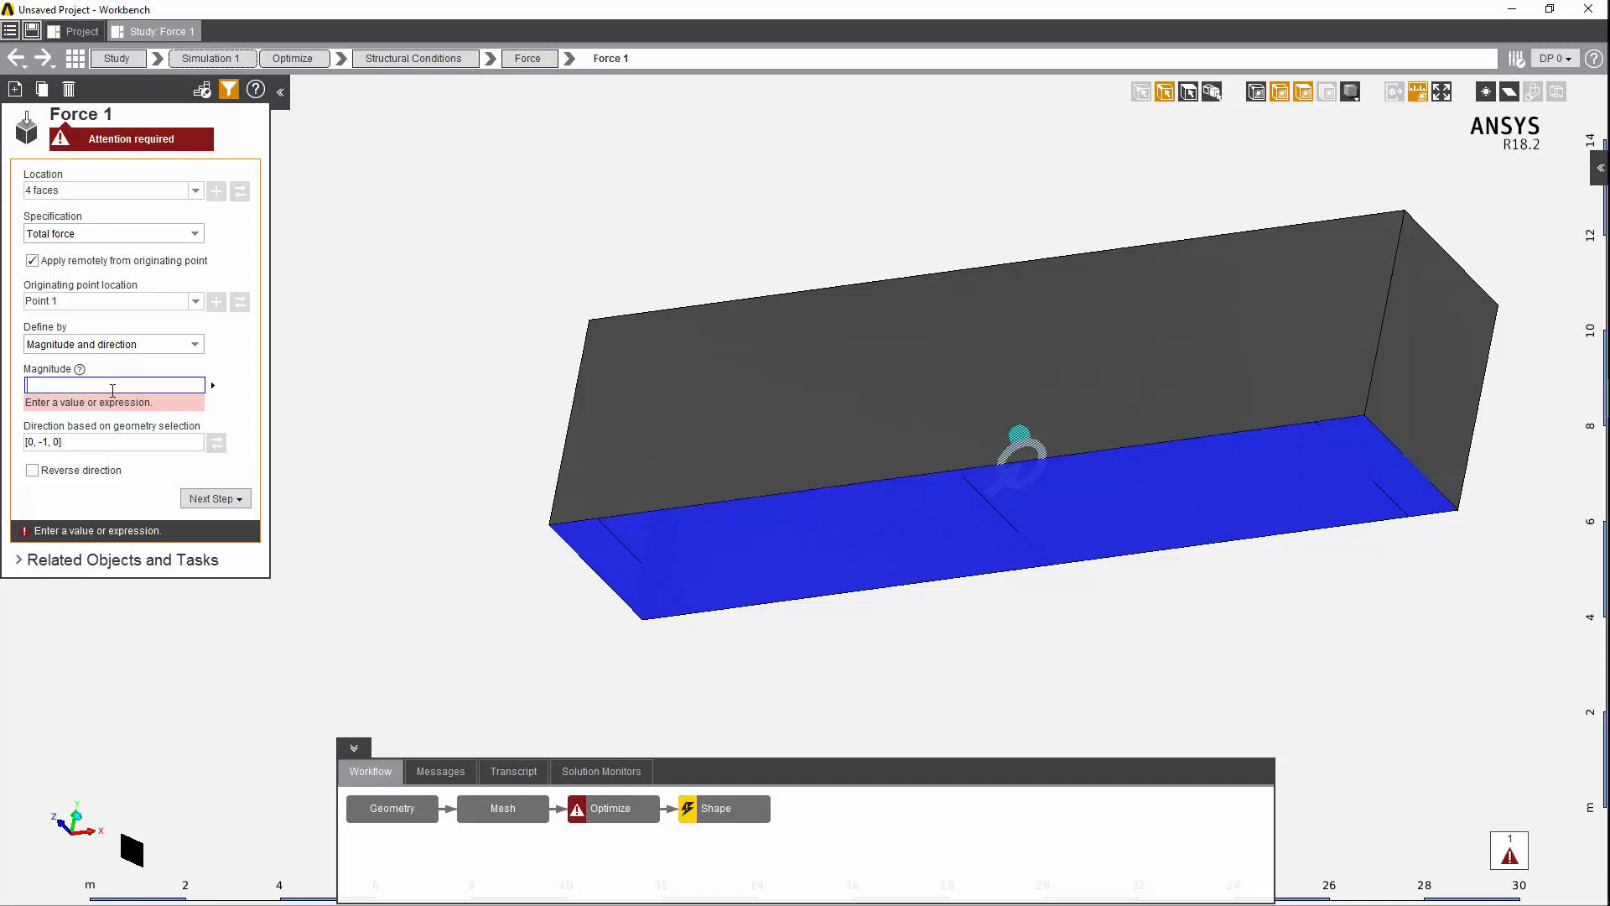
pyautogui.write('20000 N')
pyautogui.press('Return')
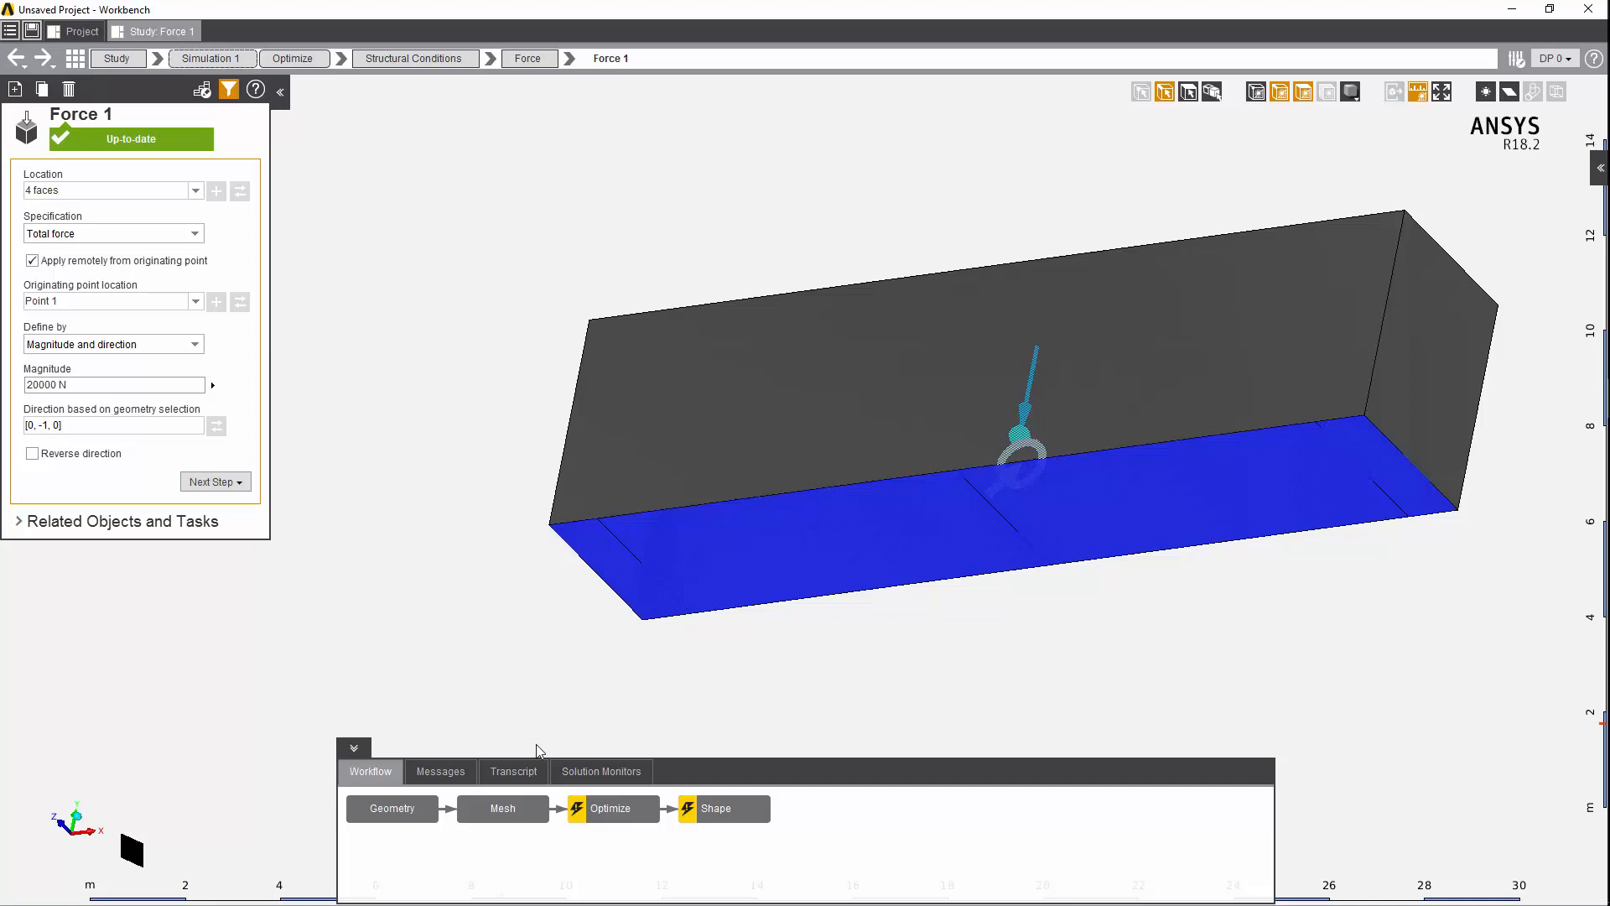
# Solve the physics of the Optimize task and follow the run in the enlarged transcript and the convergence chart.
pyautogui.rightClick(607, 809)
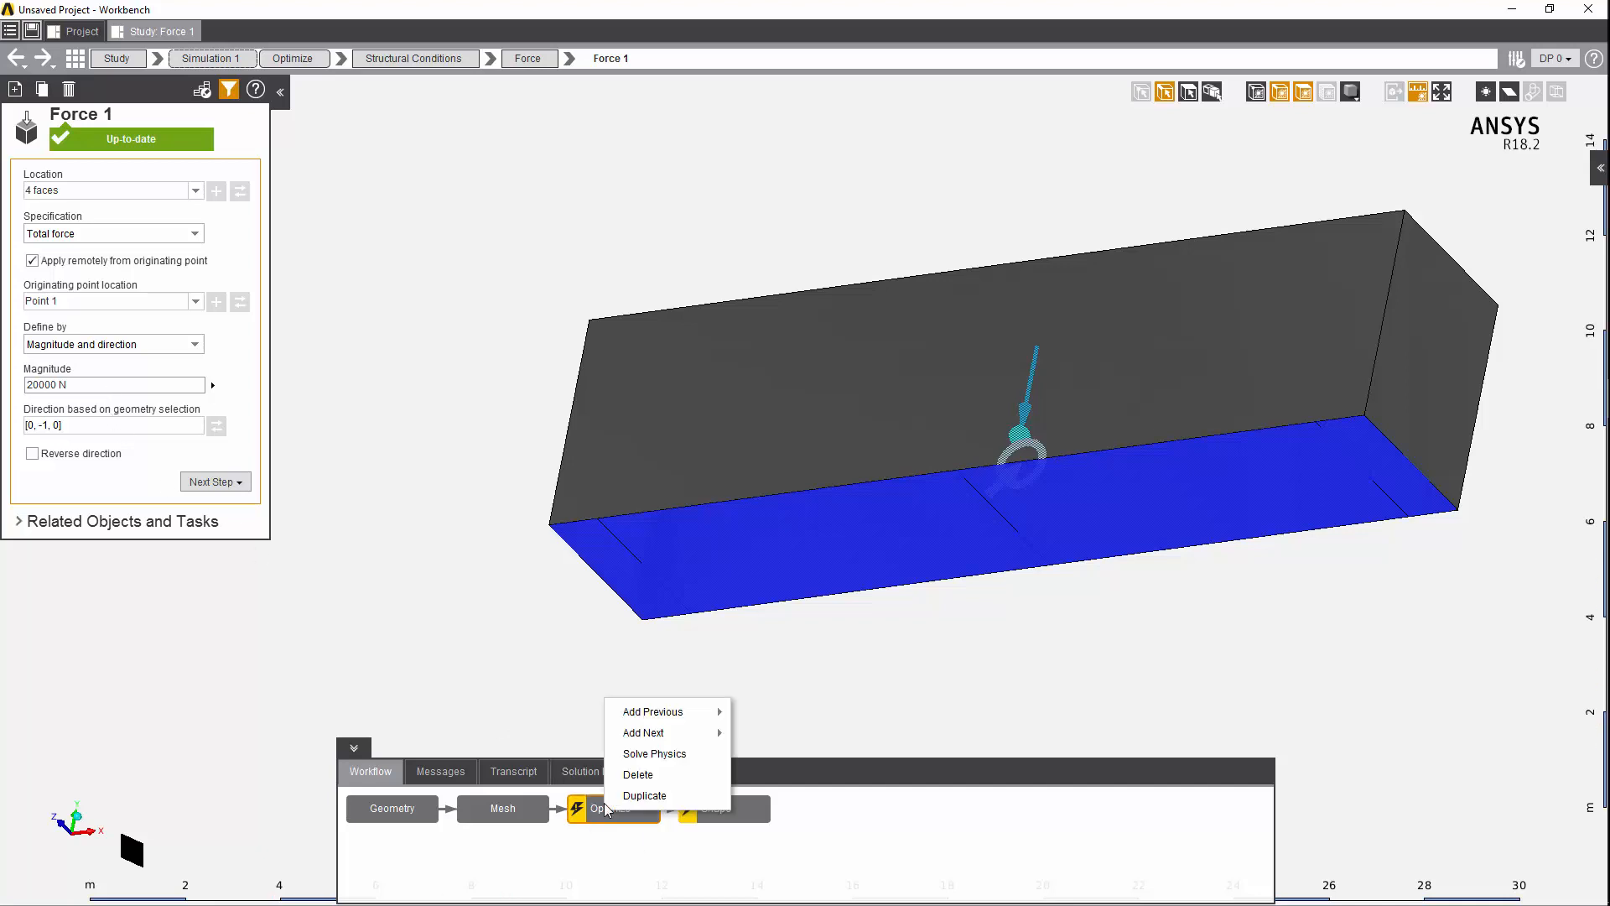
pyautogui.click(630, 755)
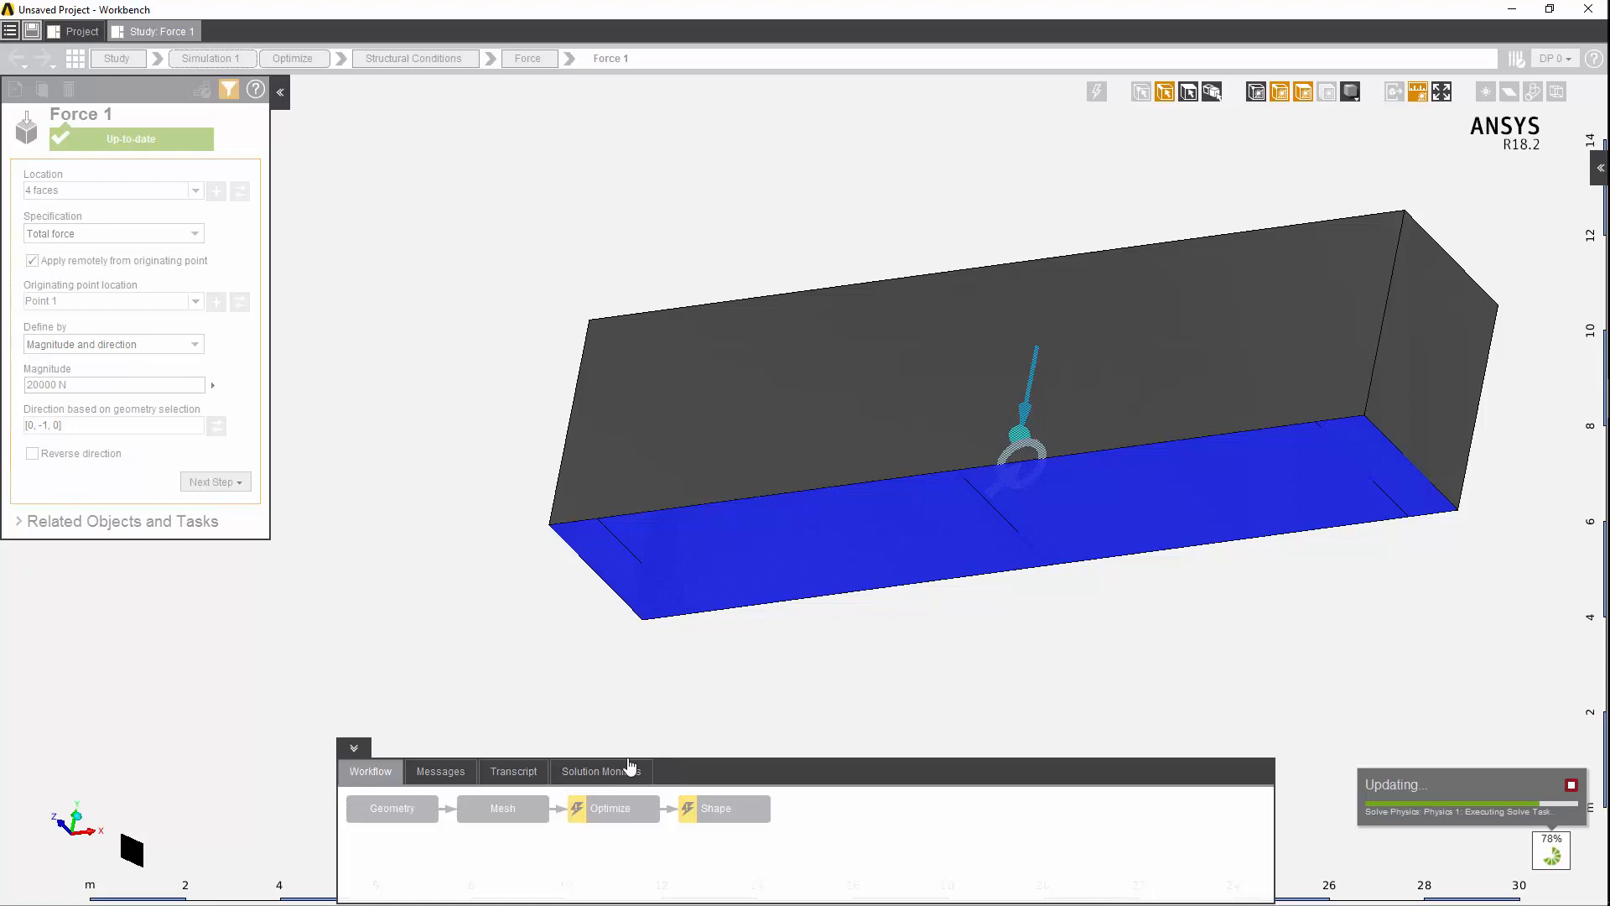
pyautogui.click(522, 772)
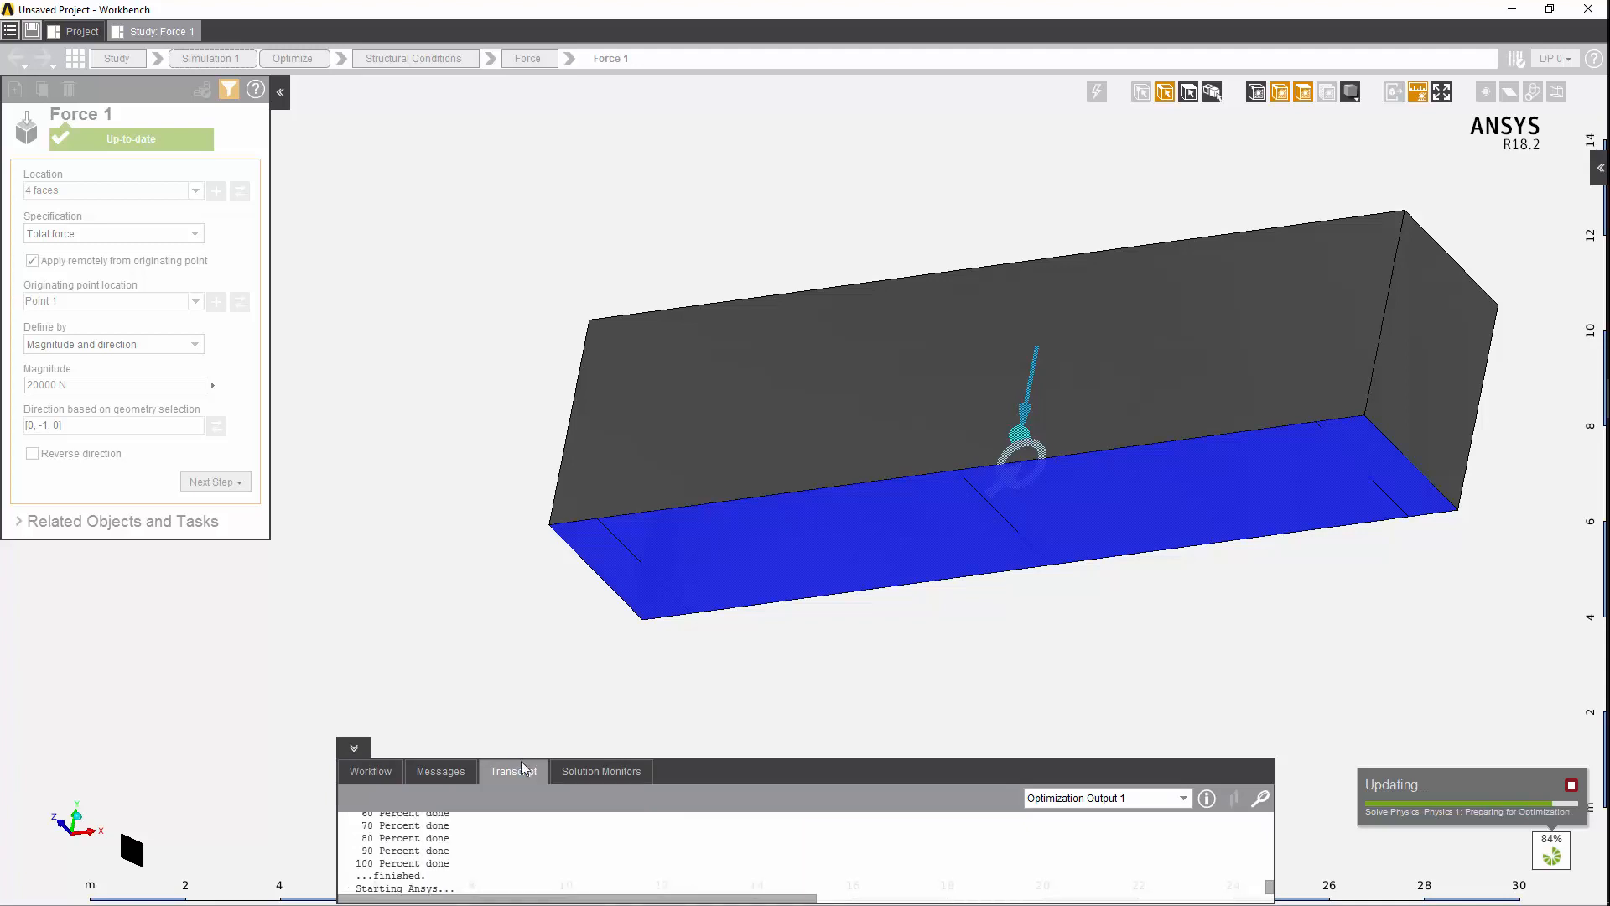
pyautogui.moveTo(520, 758); pyautogui.dragTo(521, 661)
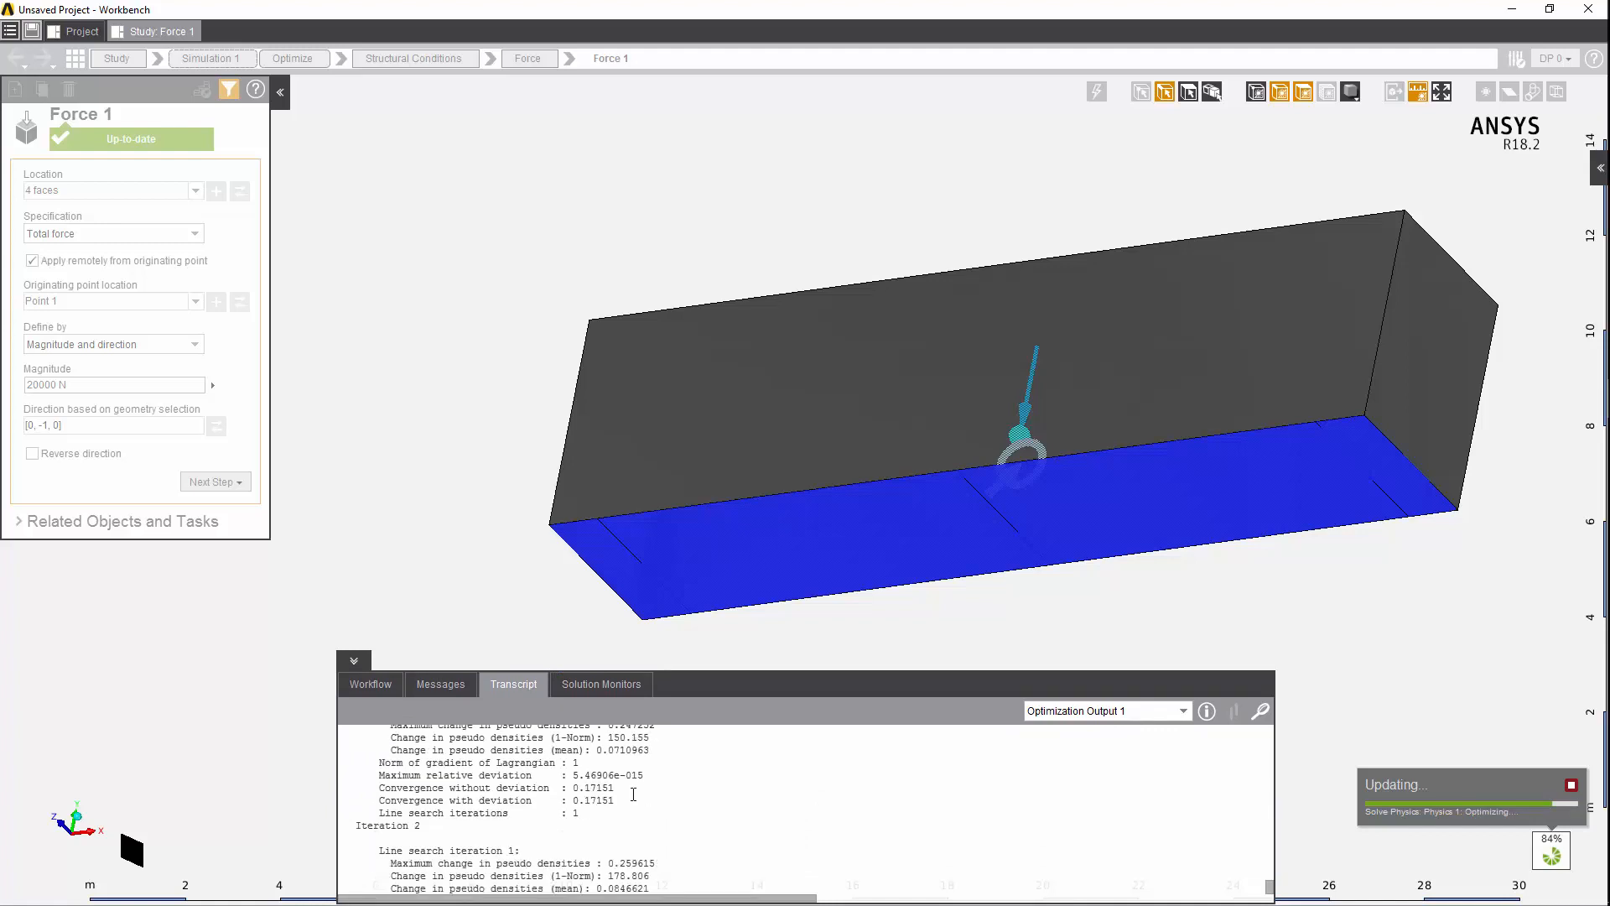
pyautogui.click(624, 689)
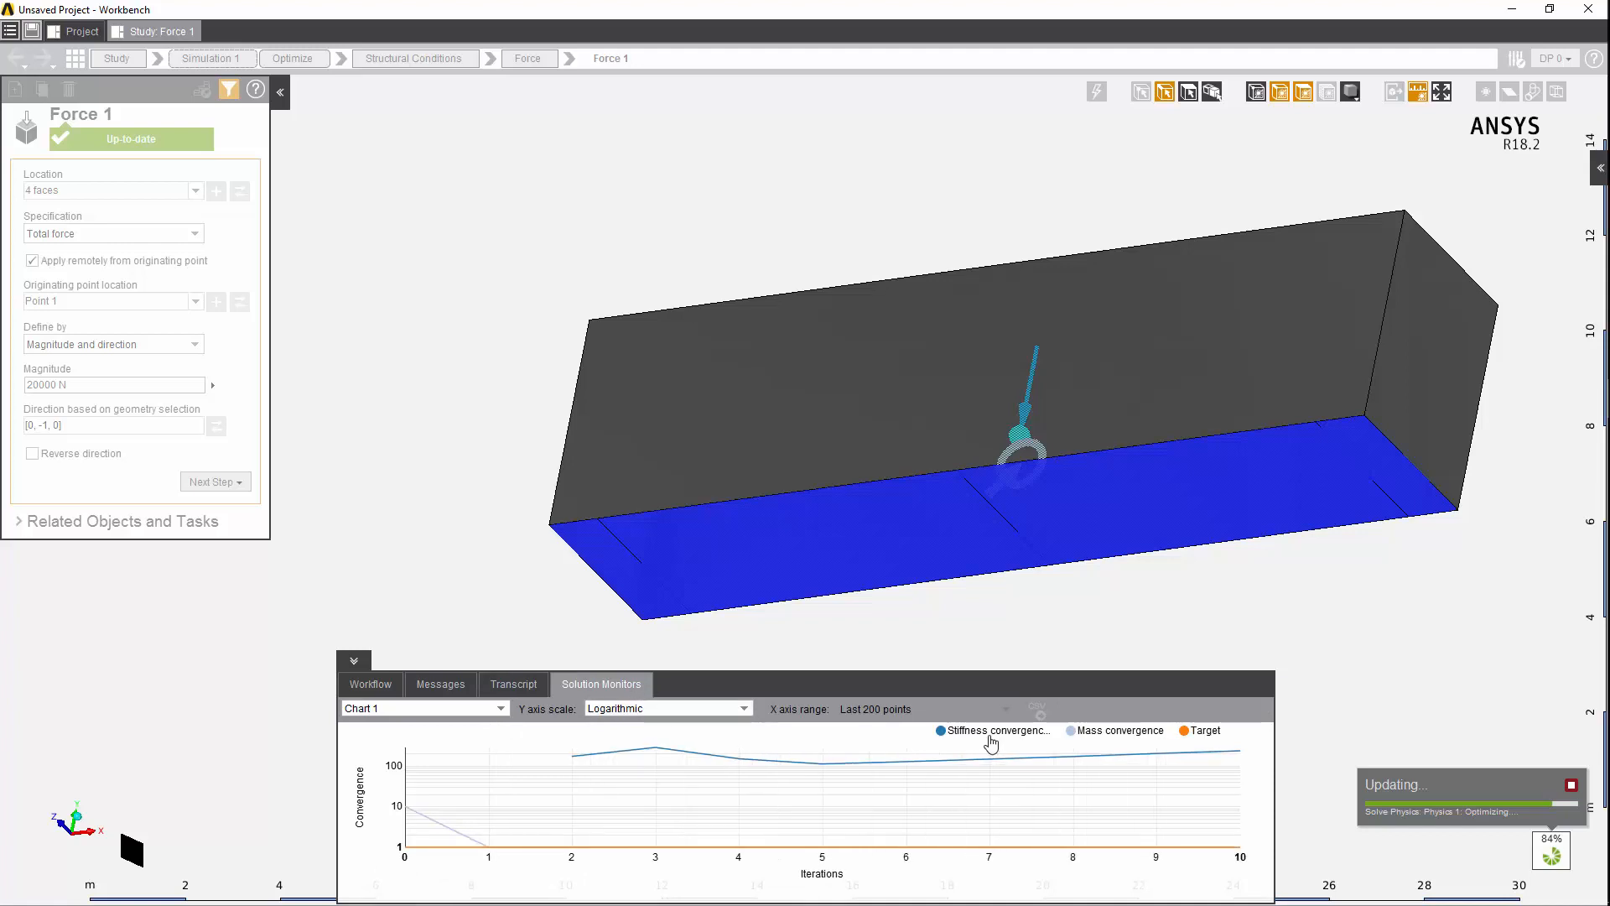
pyautogui.moveTo(992, 748)
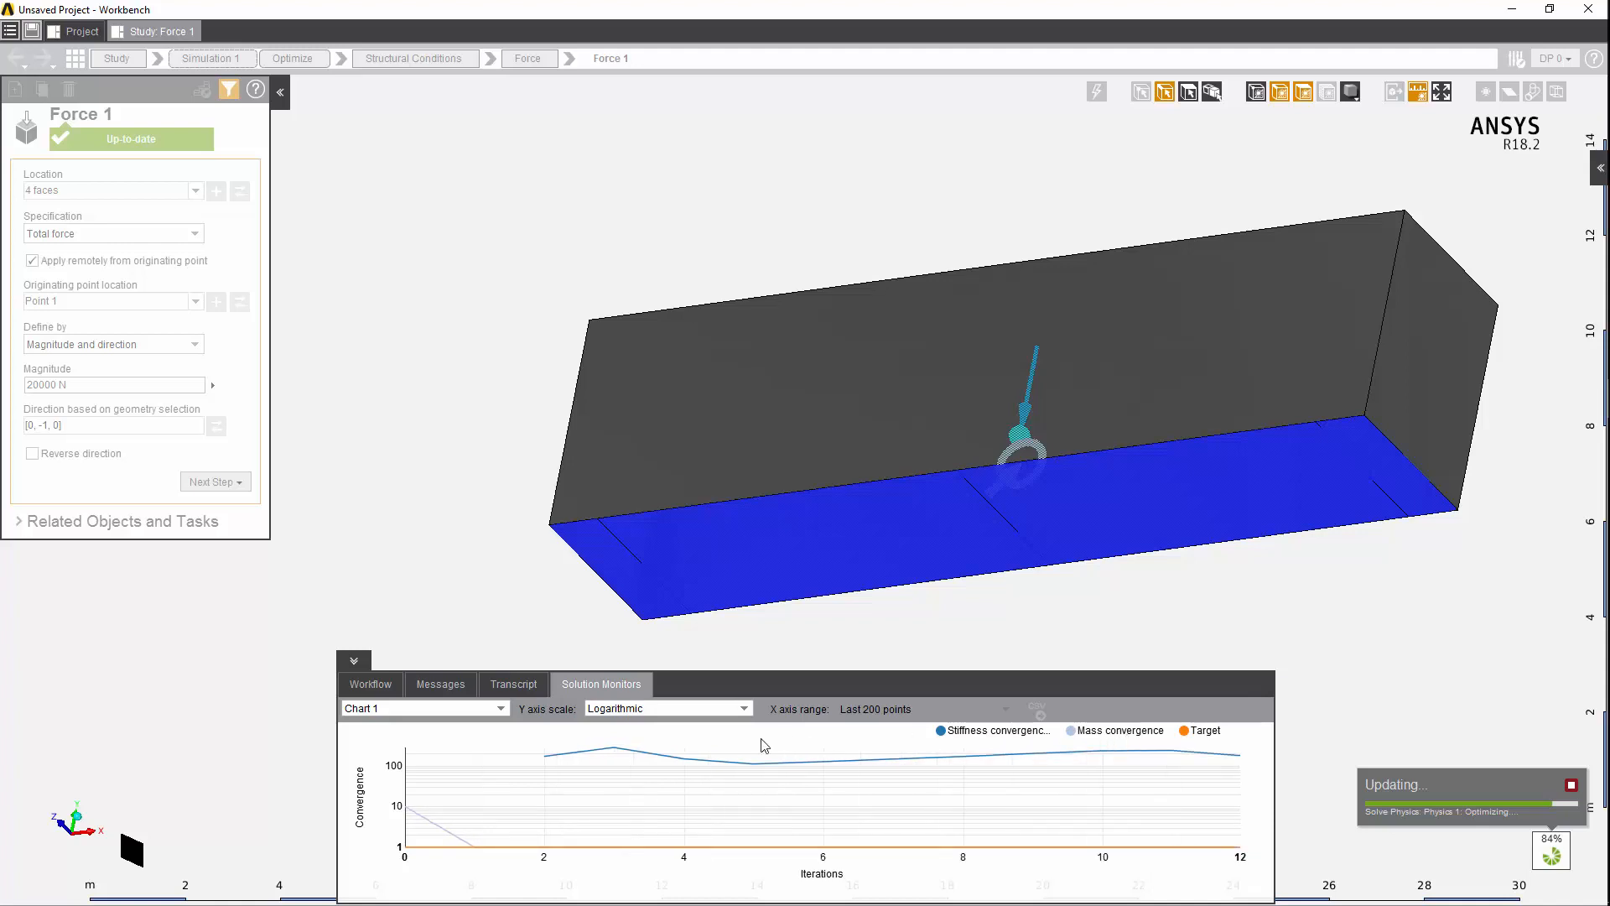
pyautogui.moveTo(474, 853)
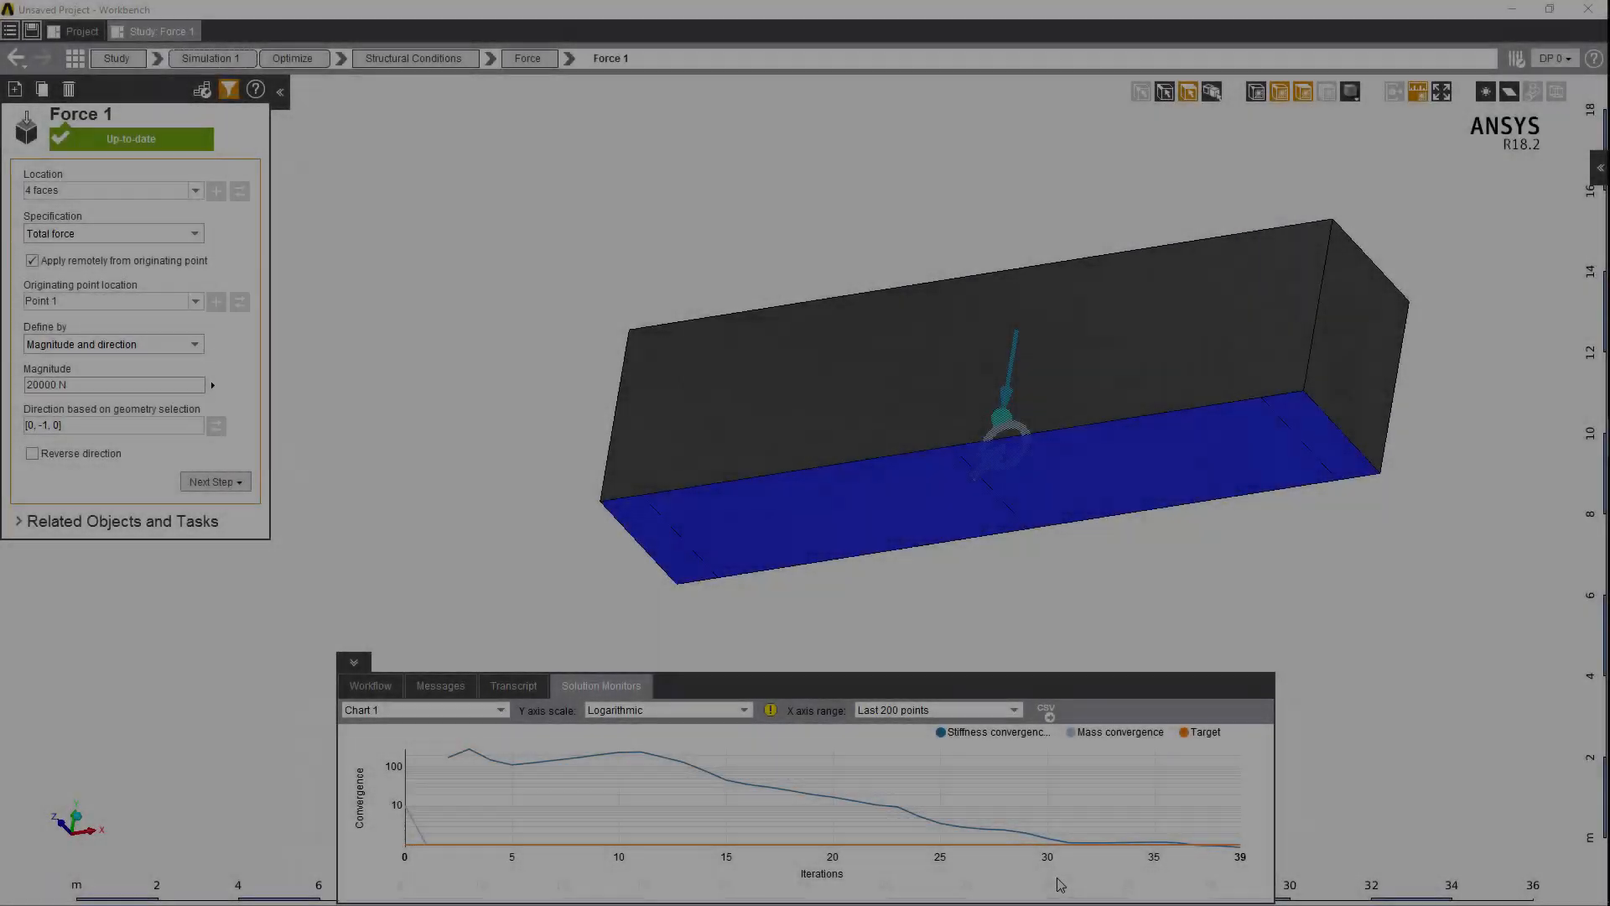
# Open the Shape task in the workflow and generate the optimized bridge shape with the default 0.5 shape adjustment.
pyautogui.click(374, 685)
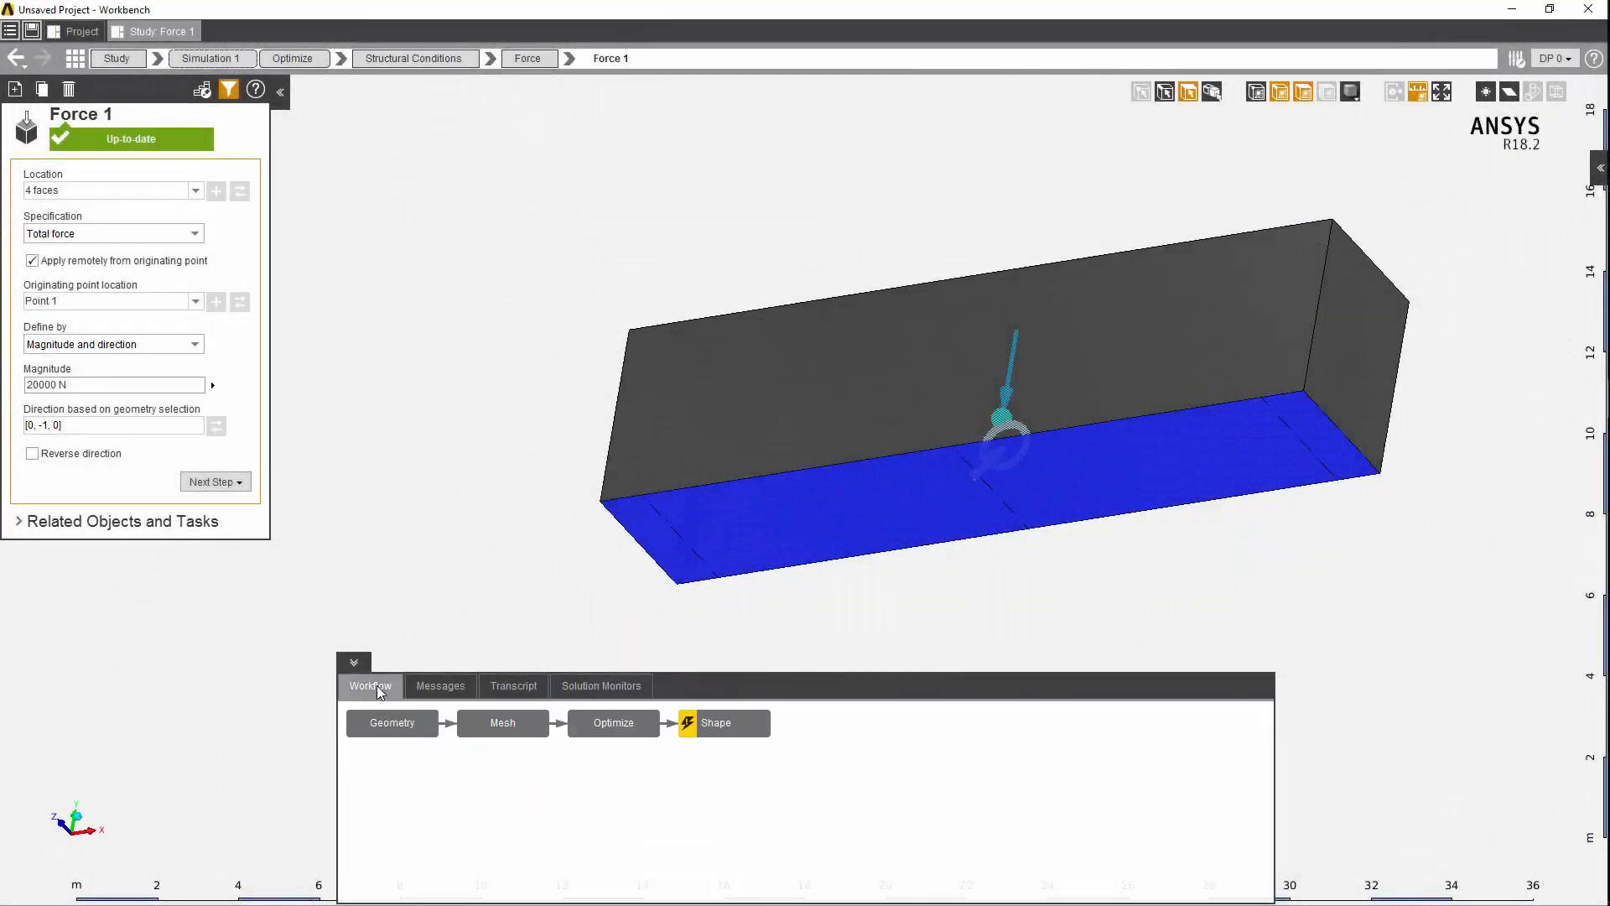
pyautogui.click(718, 730)
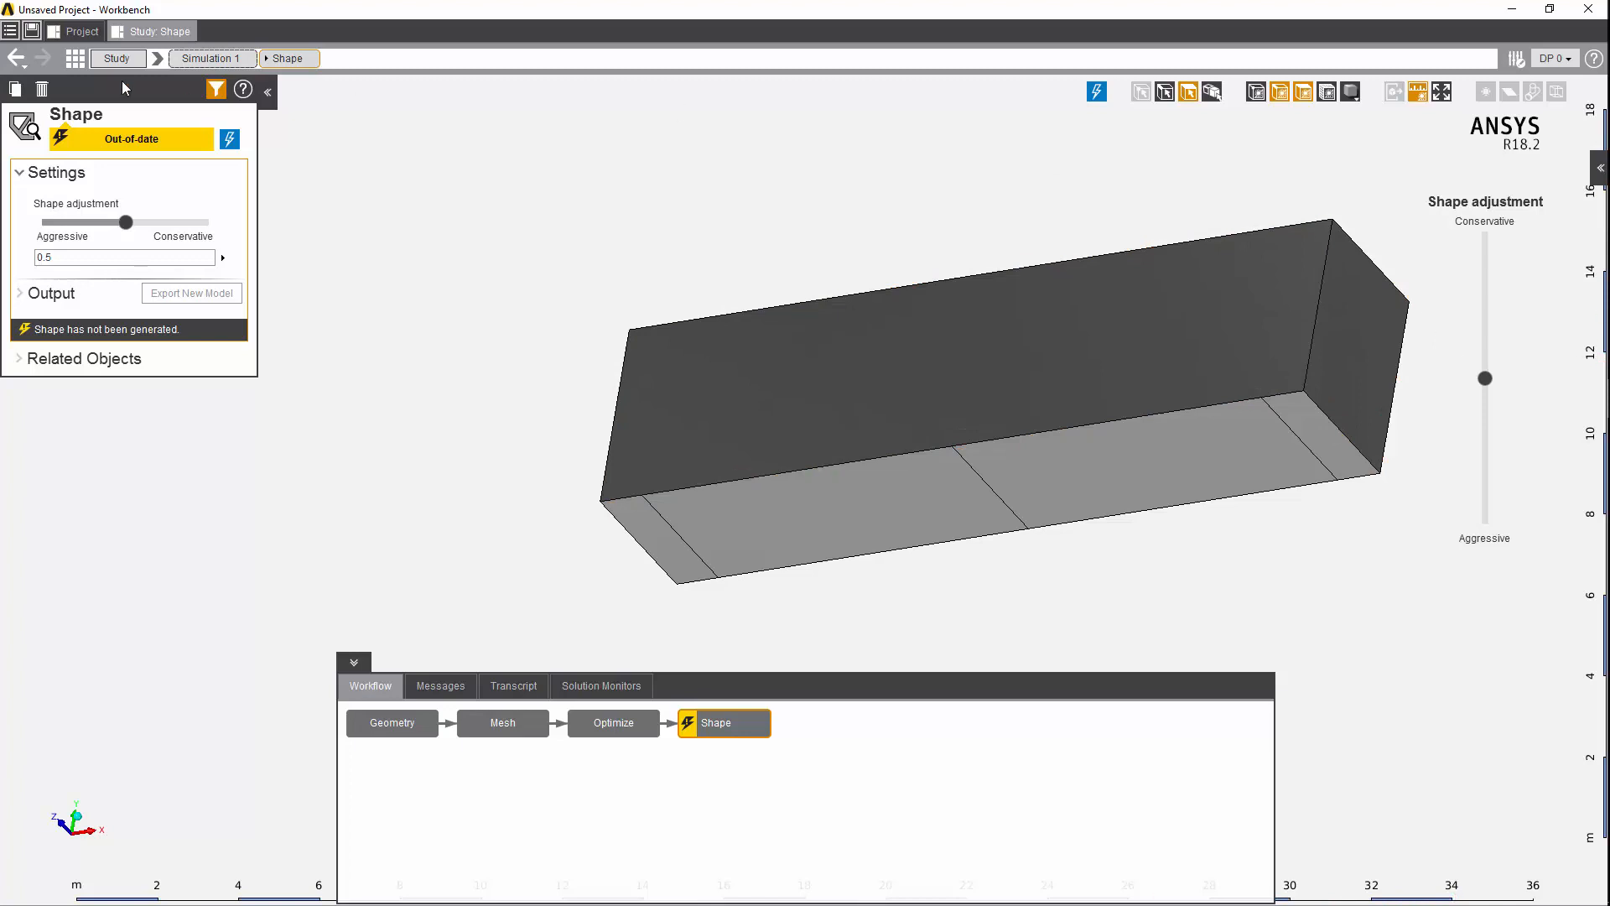
pyautogui.click(230, 141)
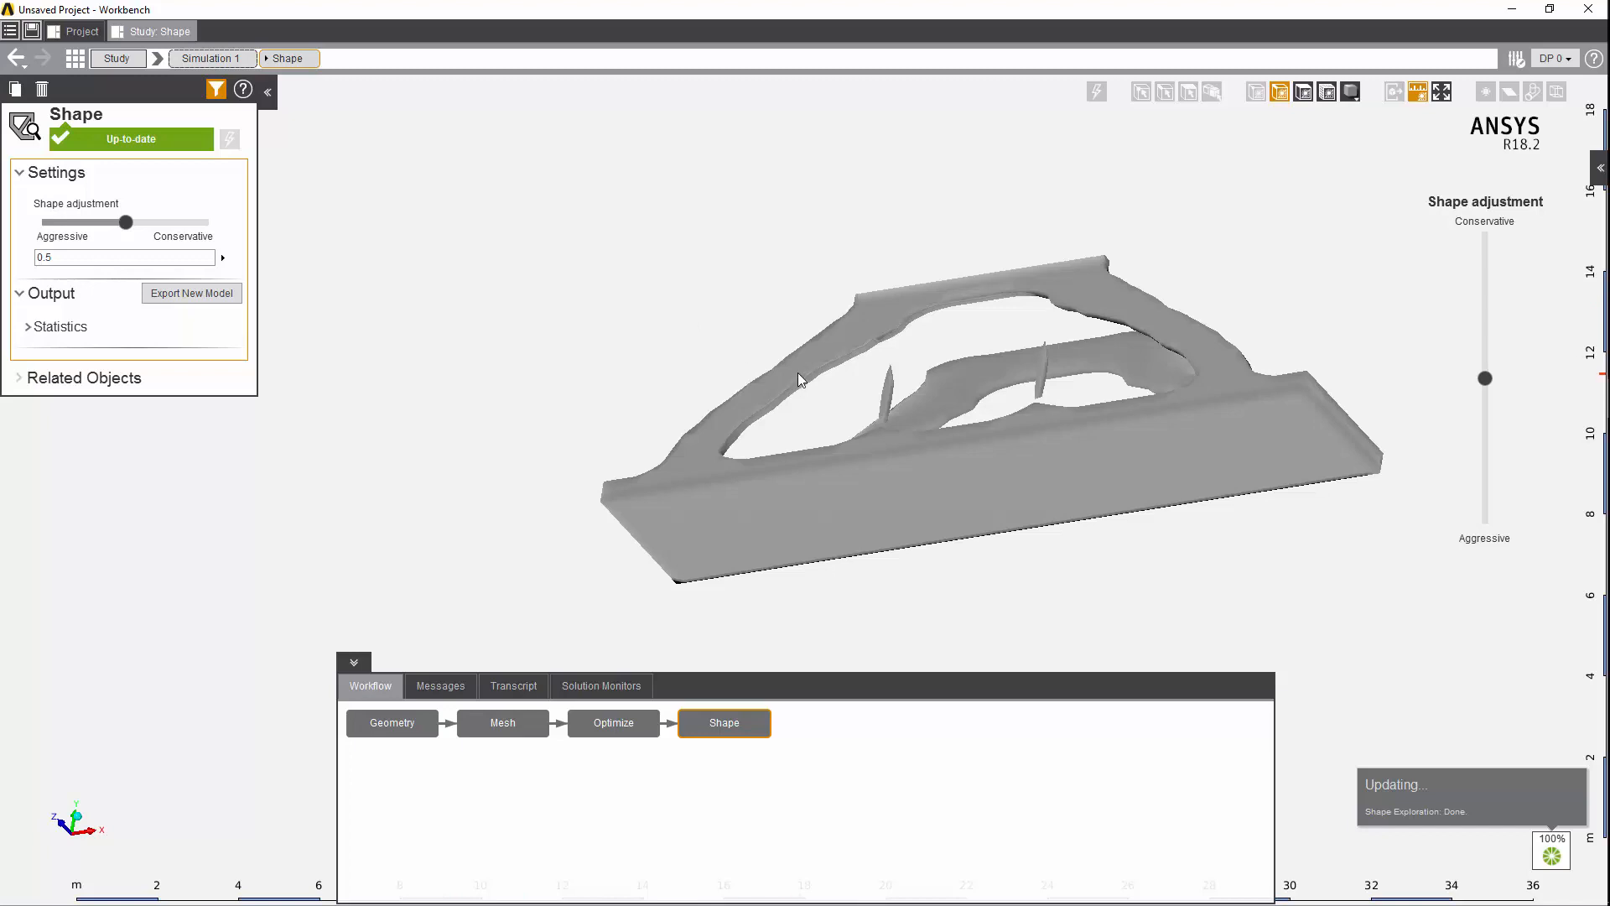
pyautogui.moveTo(797, 372); pyautogui.dragTo(788, 495, button='middle')
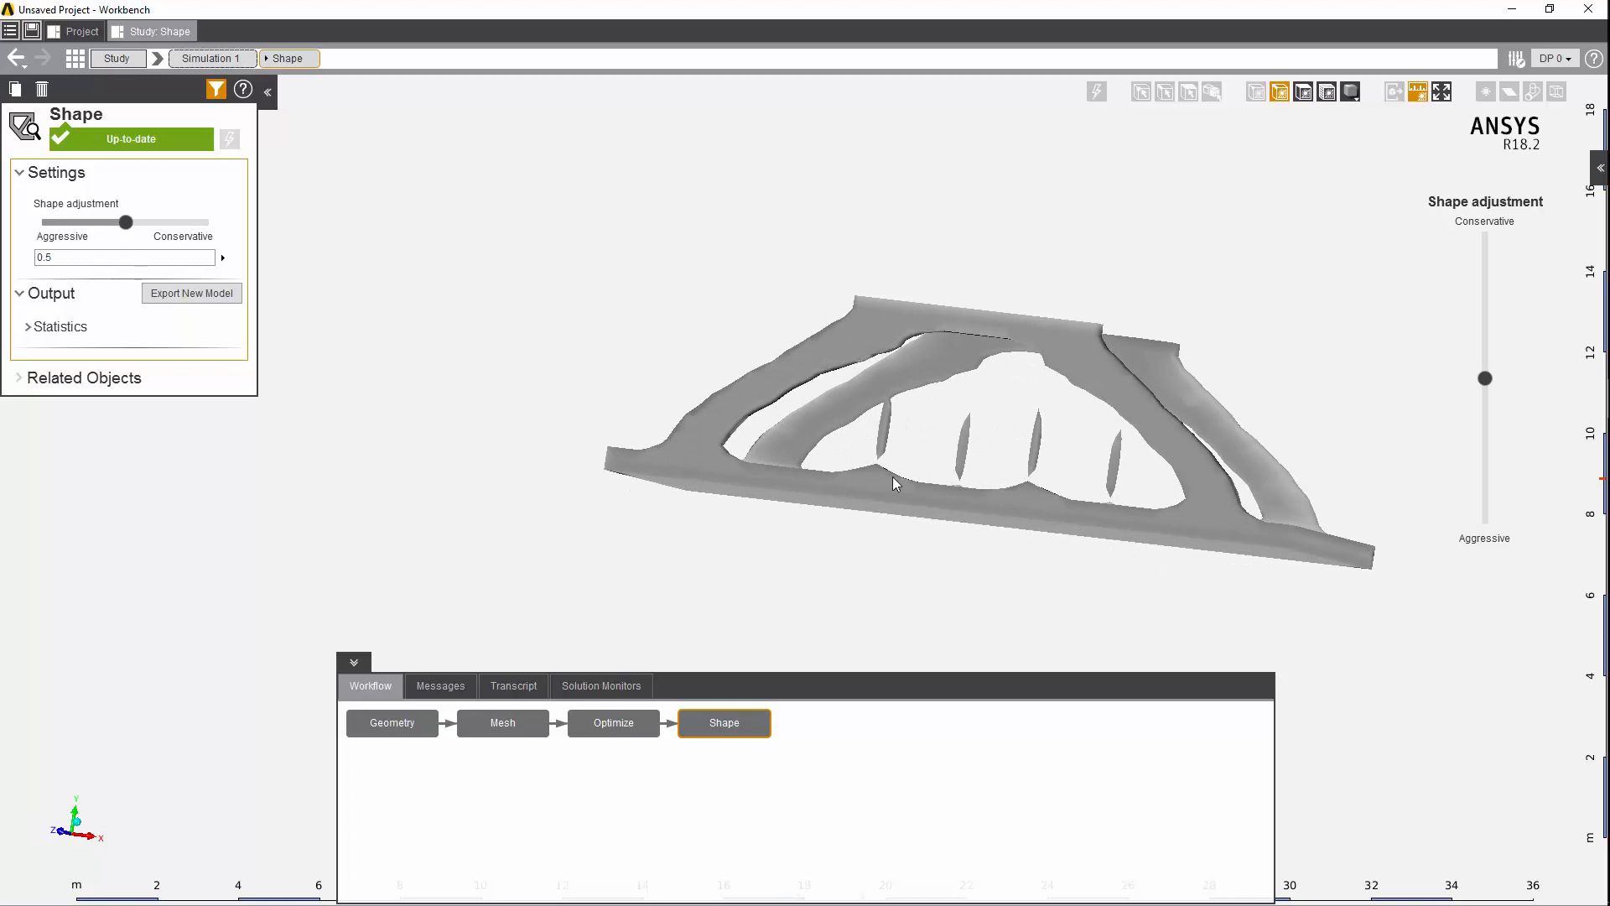
# Set the shape adjustment to 0.6 towards conservative and regenerate the bridge shape.
pyautogui.click(1483, 358)
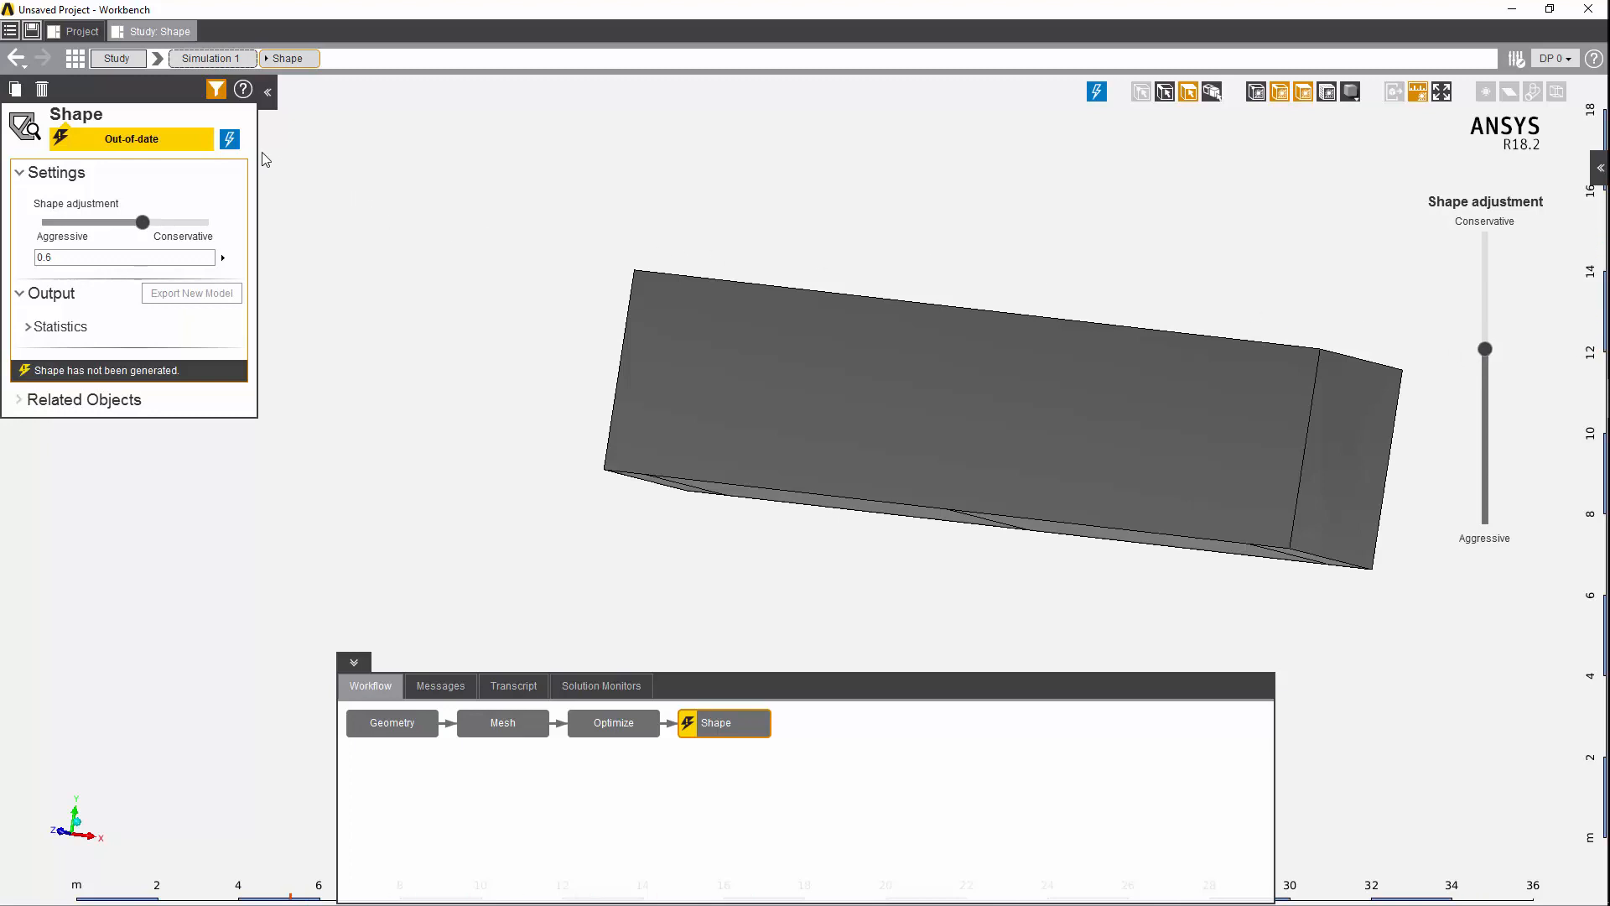
pyautogui.click(229, 138)
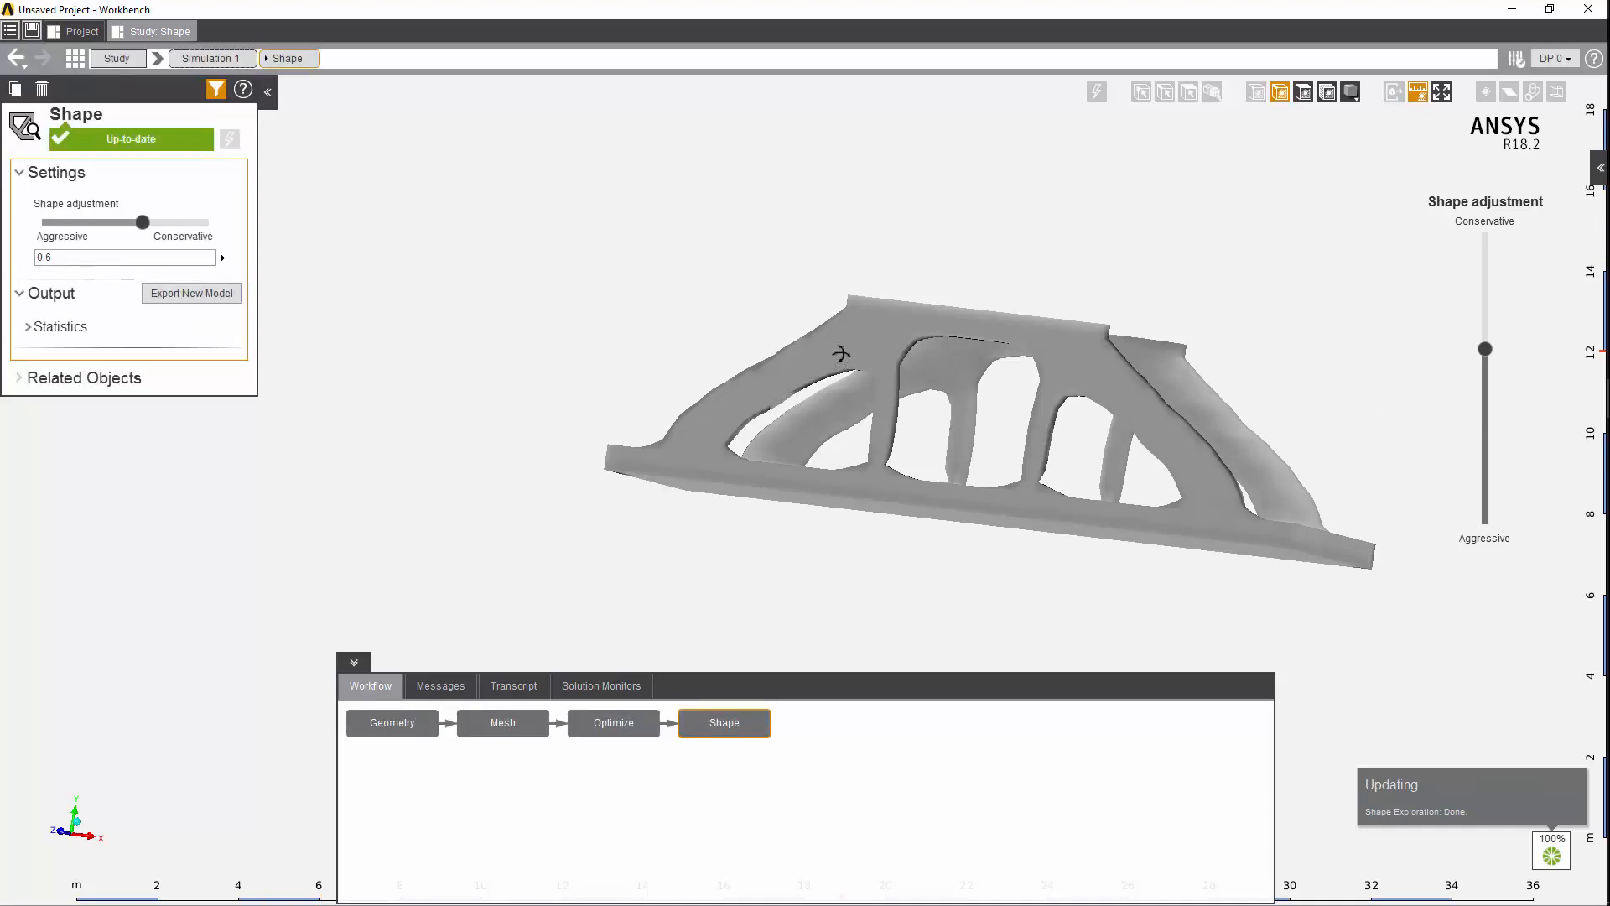
pyautogui.moveTo(842, 352); pyautogui.dragTo(778, 416, button='middle')
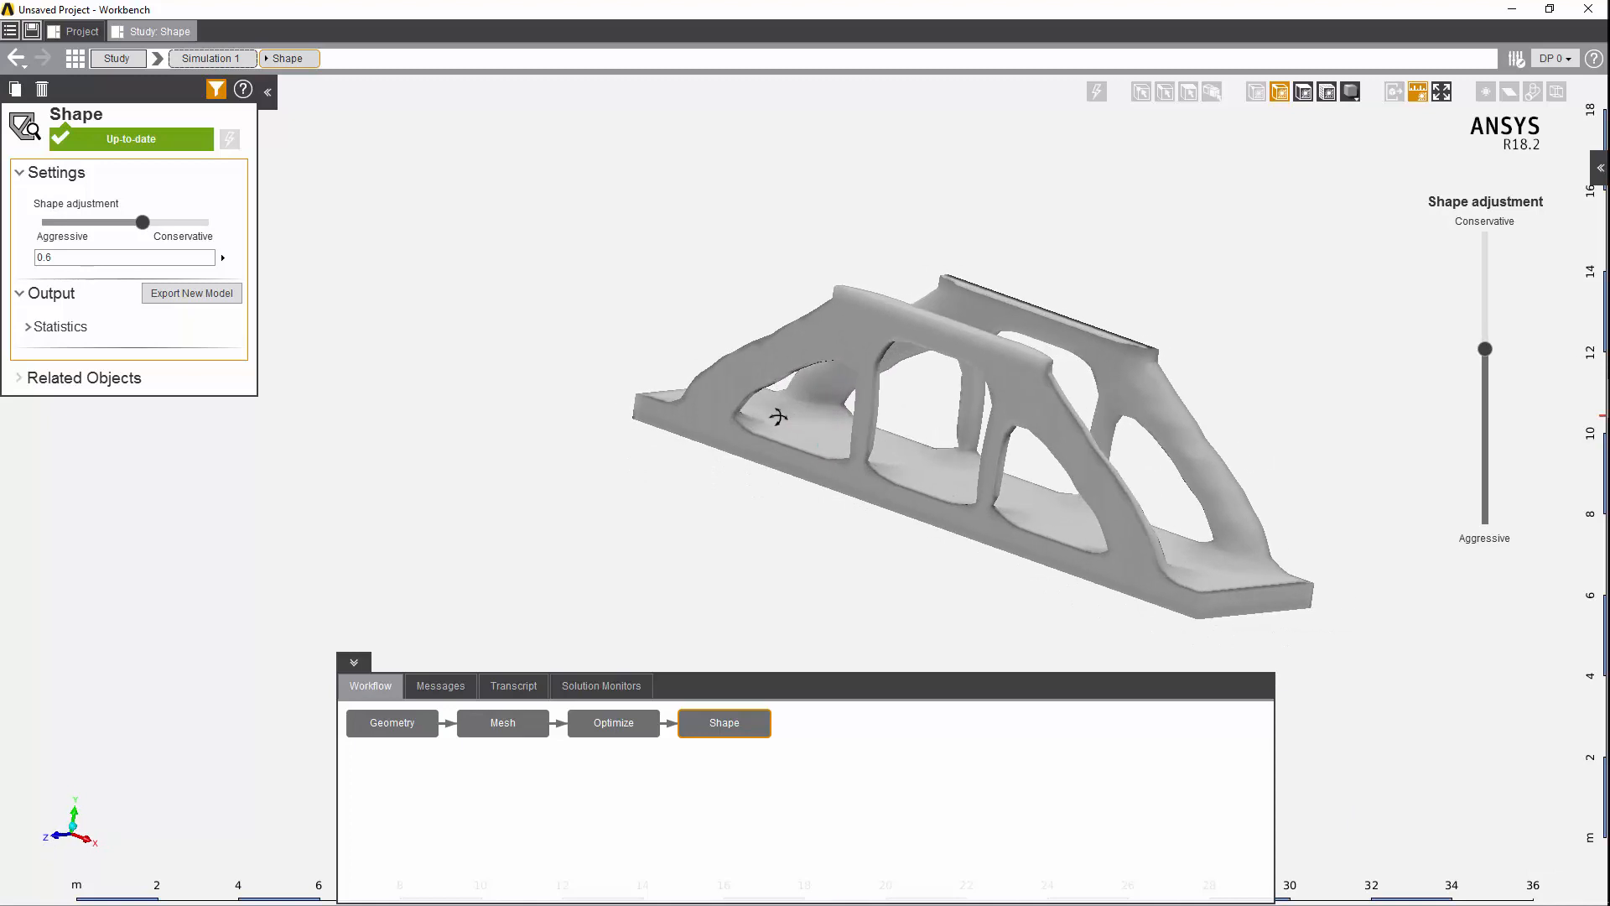
# Show the mass and volume statistics of the optimized shape and export it as a new model.
pyautogui.click(30, 330)
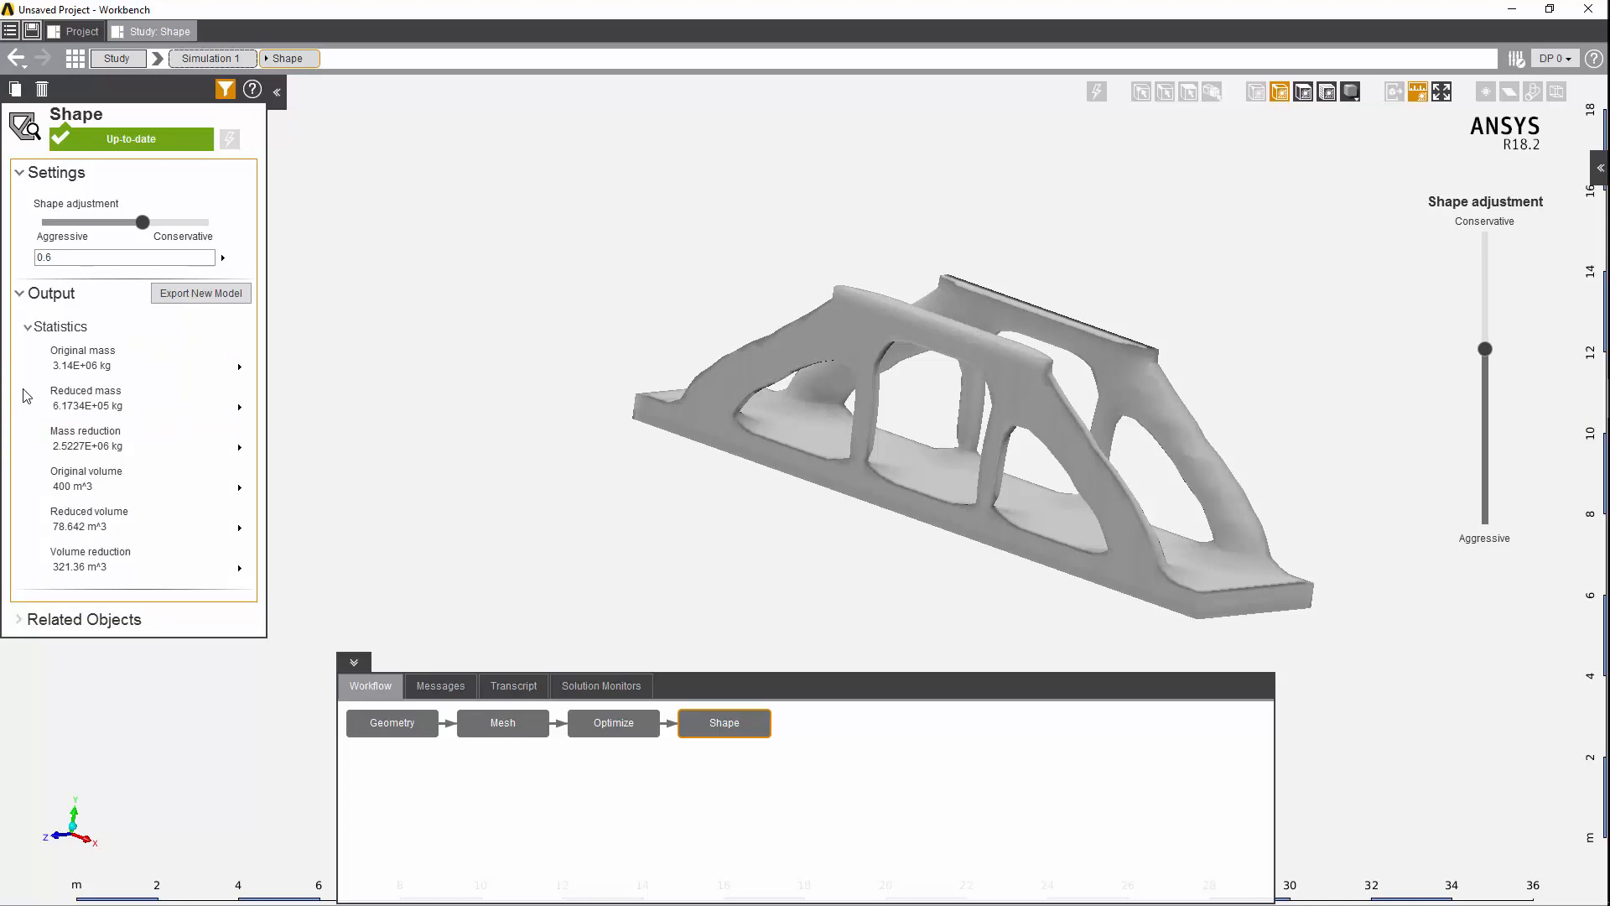
pyautogui.click(190, 293)
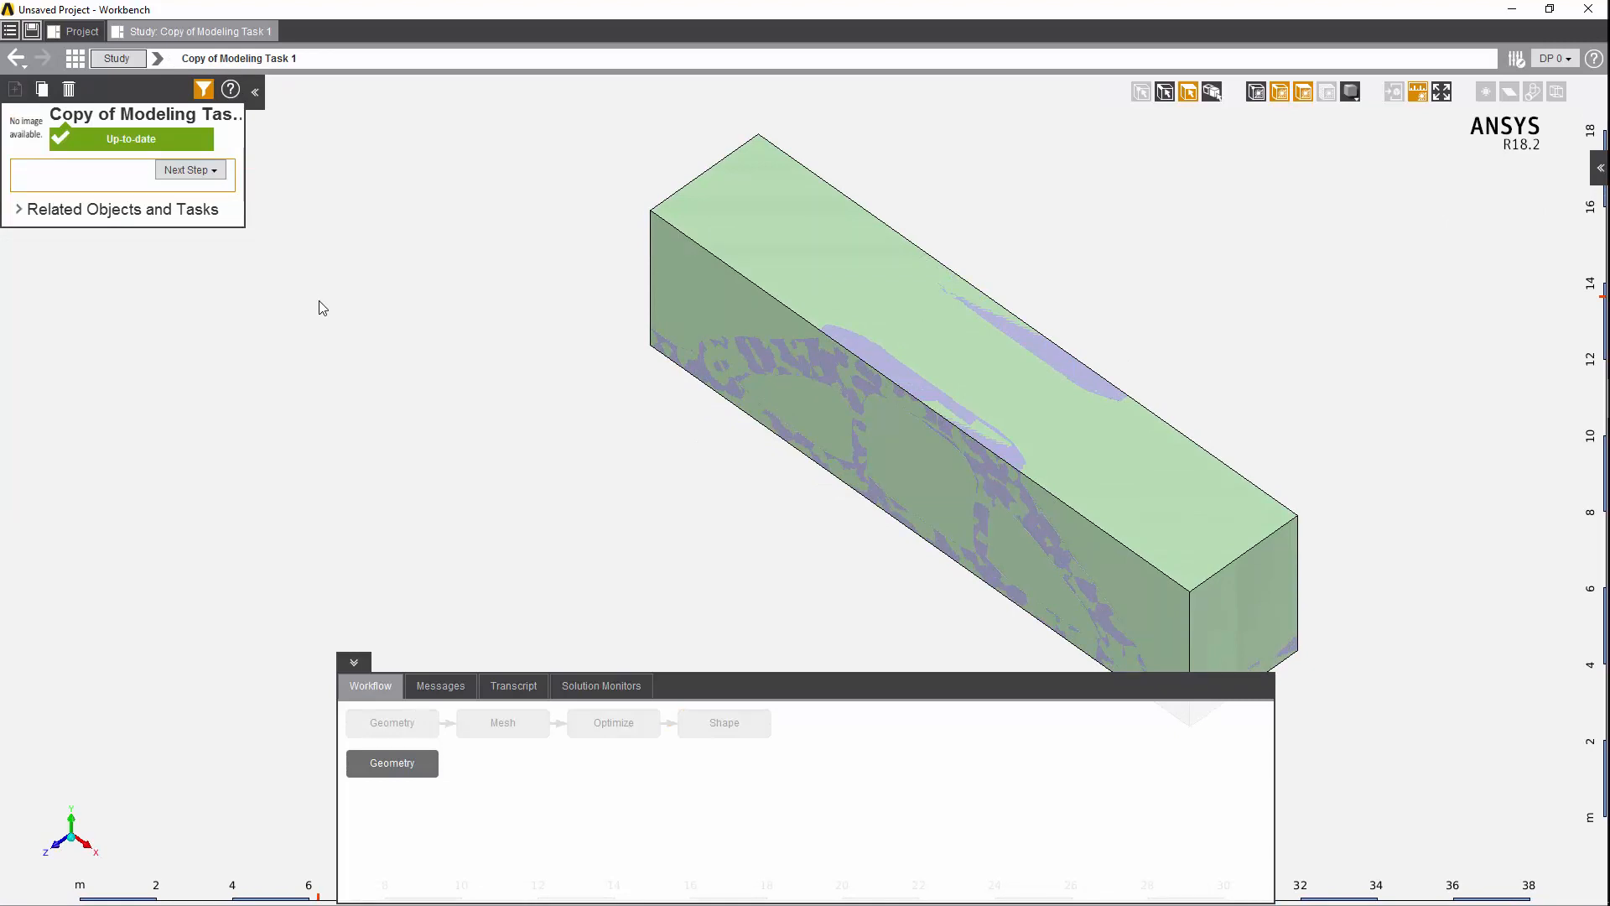
pyautogui.moveTo(904, 451)
pyautogui.mouseDown(button='middle')
pyautogui.moveTo(953, 374)
pyautogui.moveTo(978, 234)
pyautogui.moveTo(963, 240)
pyautogui.mouseUp(button='middle')
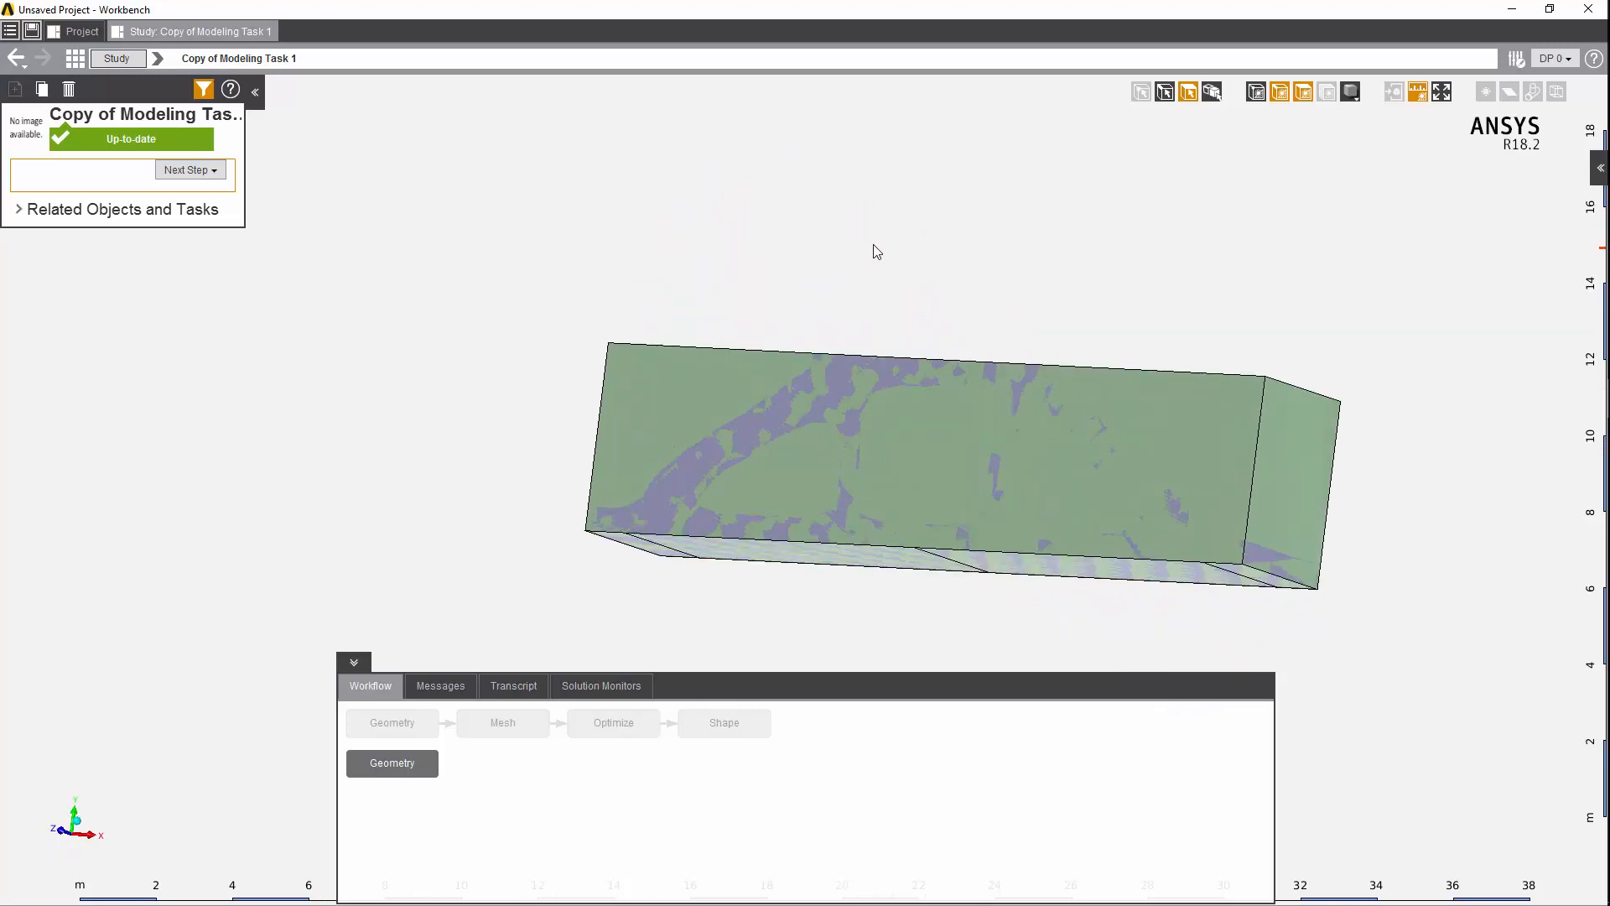